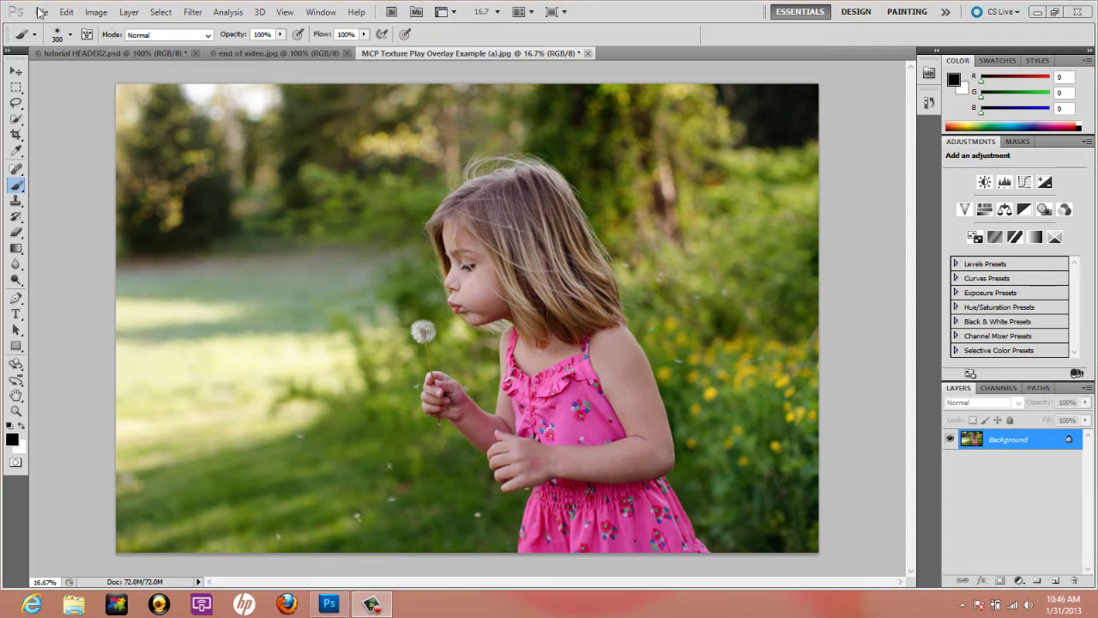
Place the MCP Textures 34 overlay on the photo and stretch it symmetrically from its centre to cover the whole image
click(41, 12)
click(57, 280)
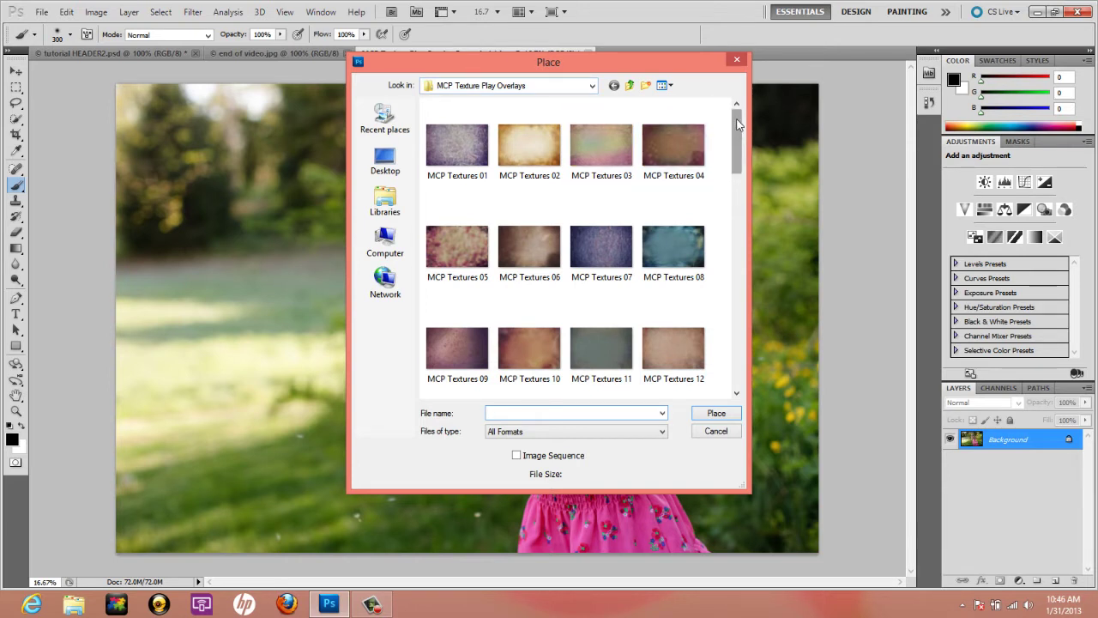
drag(737, 124, 742, 274)
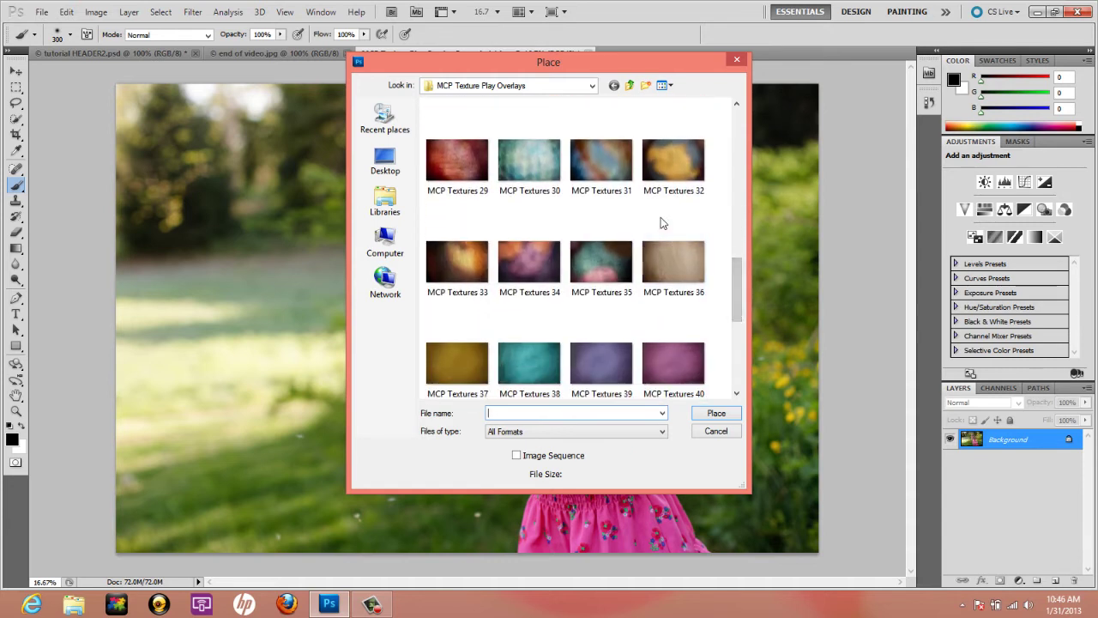
click(517, 258)
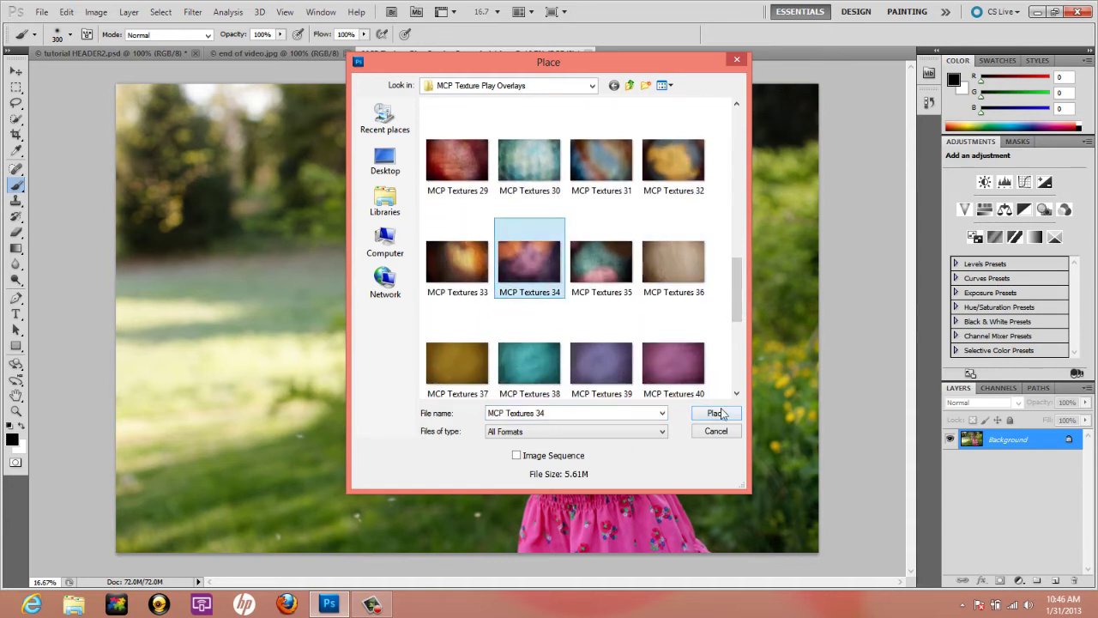
click(717, 414)
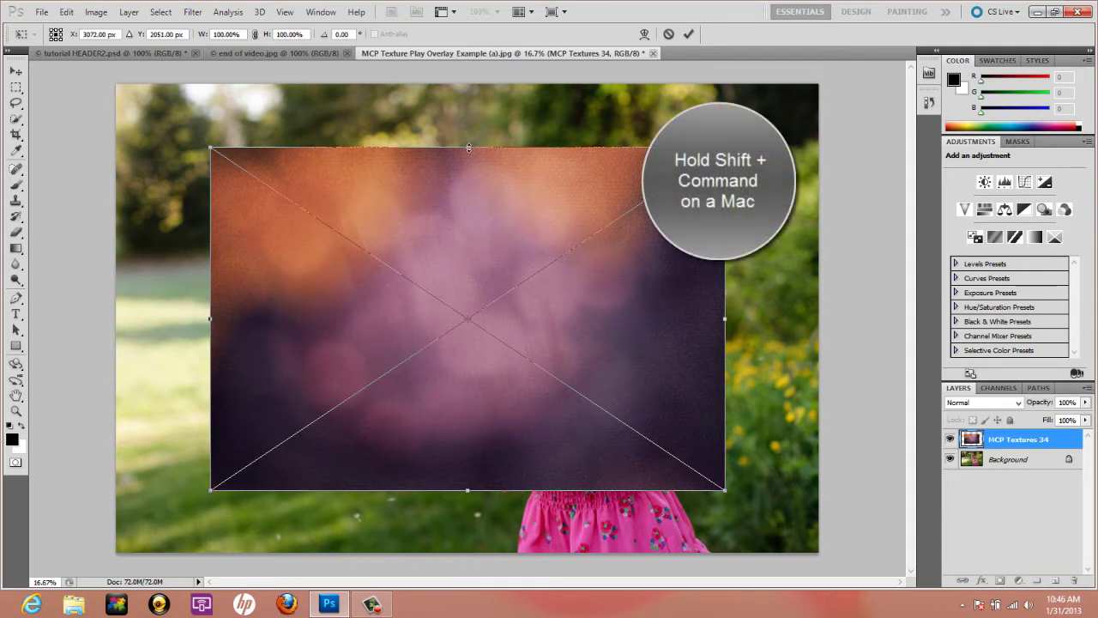
drag(468, 148, 470, 85)
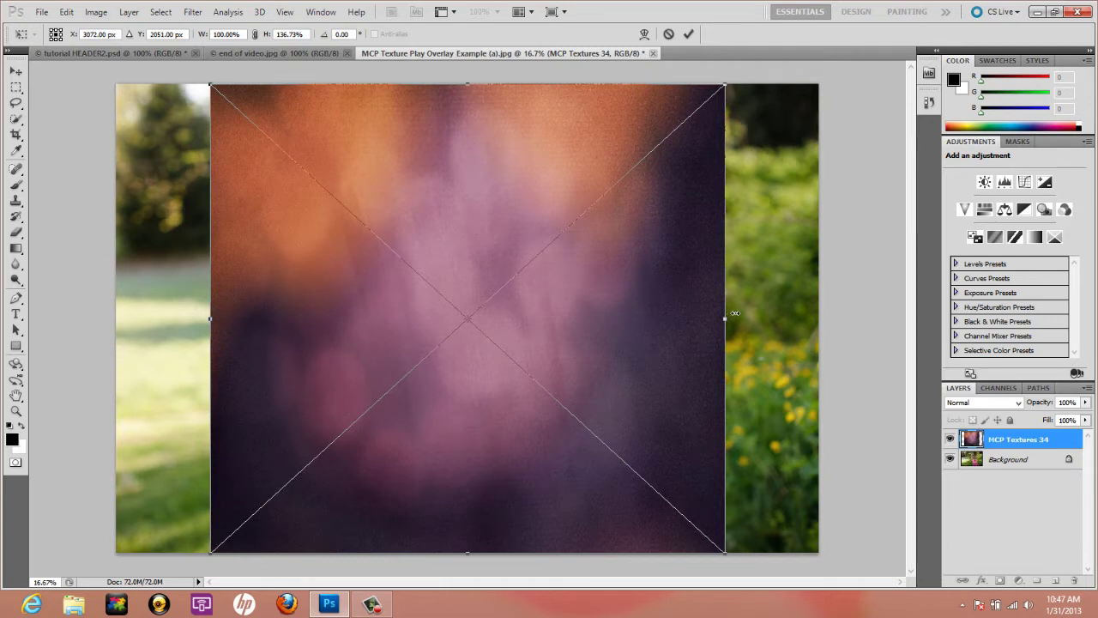
drag(735, 314, 822, 306)
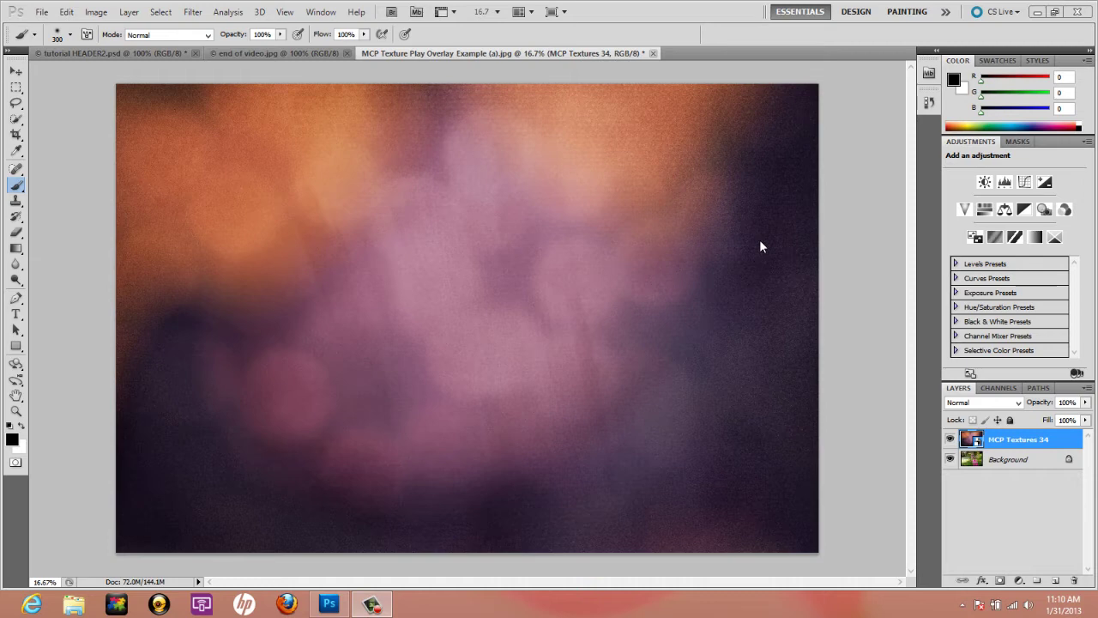
Try the Multiply blend mode on the MCP Textures 34 layer and settle on Overlay
click(1019, 402)
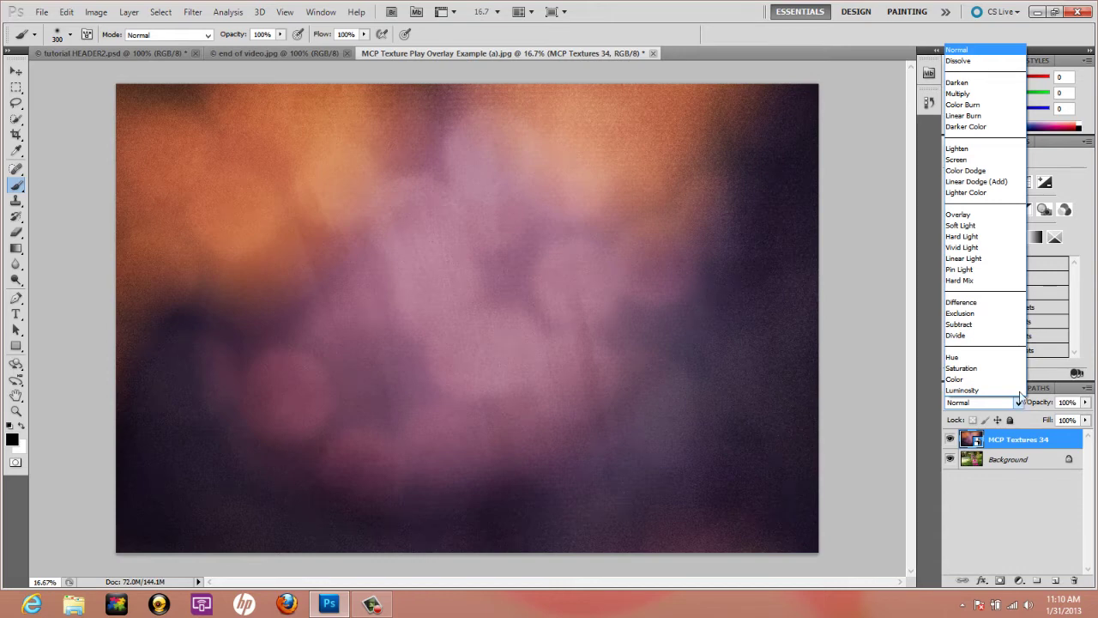
click(973, 95)
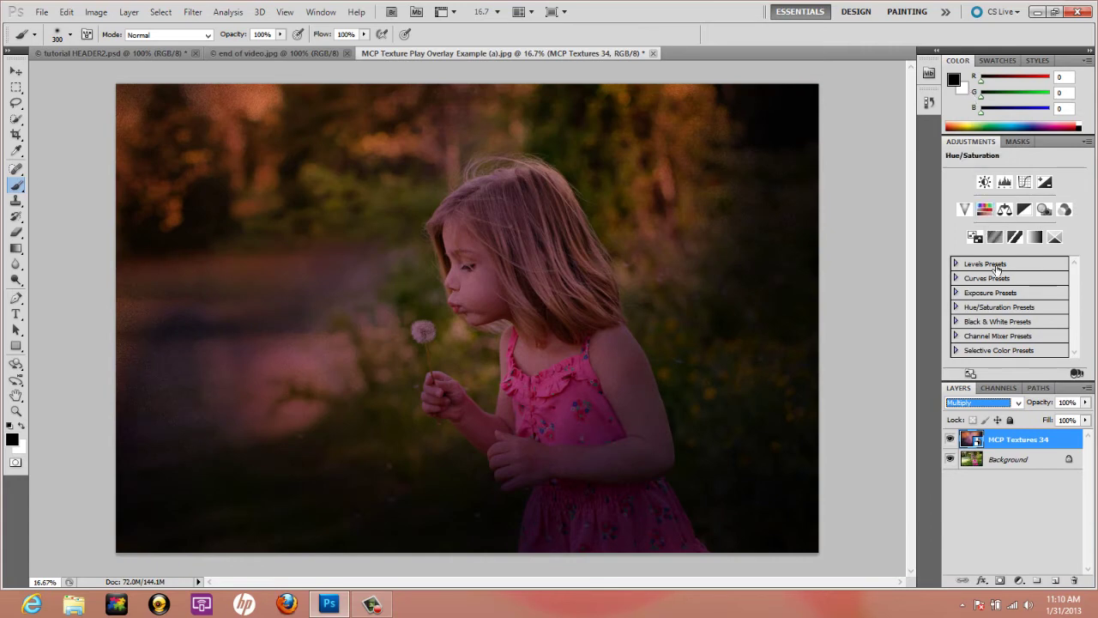
click(1019, 403)
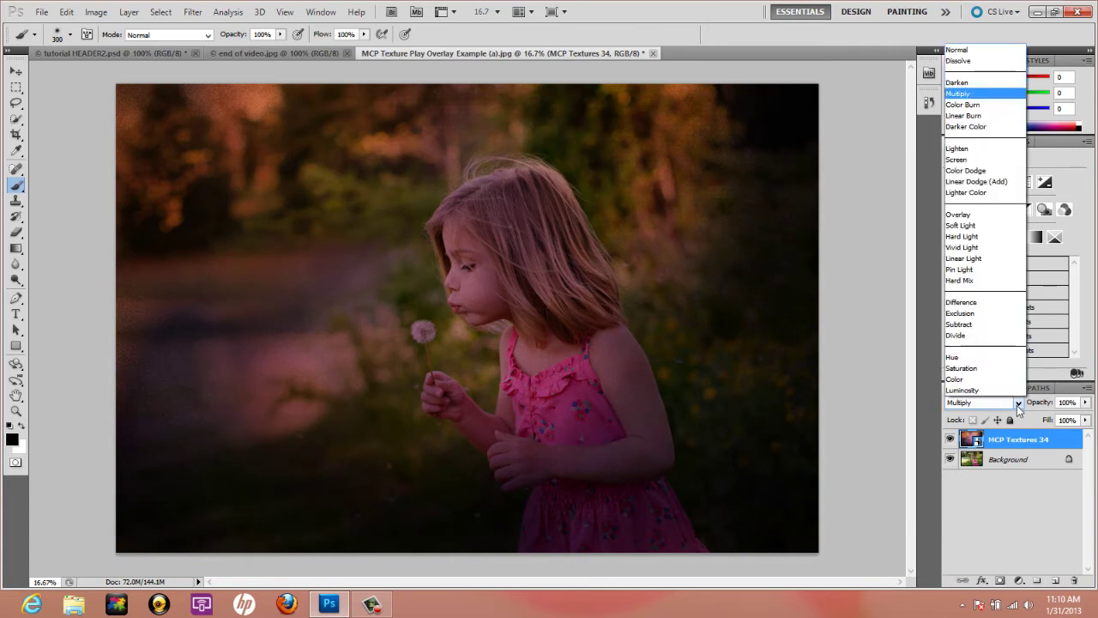
click(969, 215)
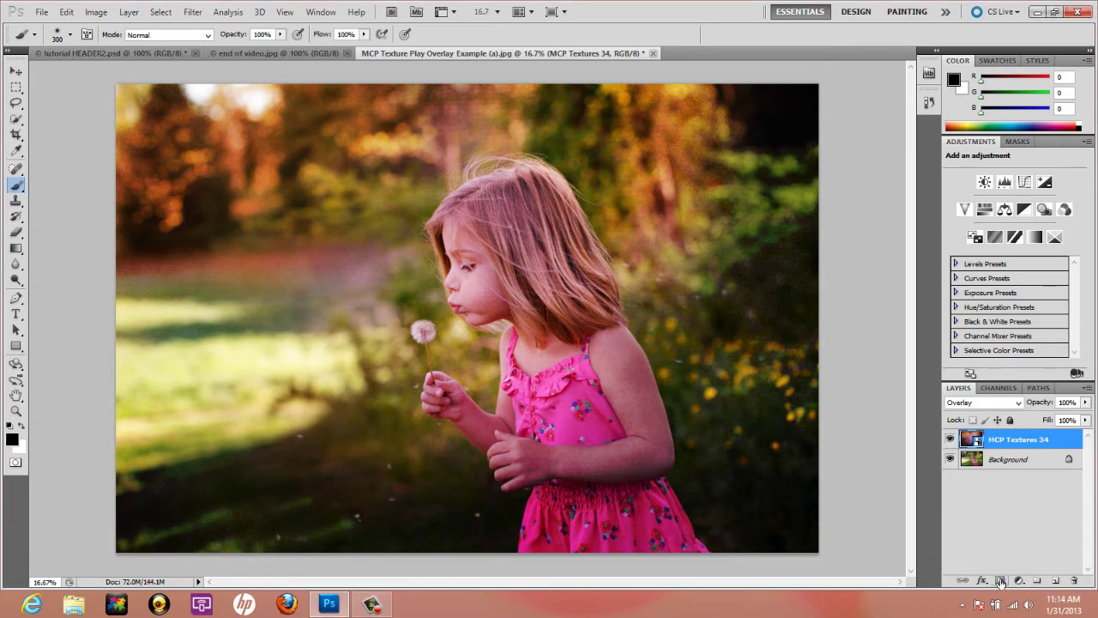
Add a white layer mask to the MCP Textures 34 layer and make black the foreground colour
click(1000, 582)
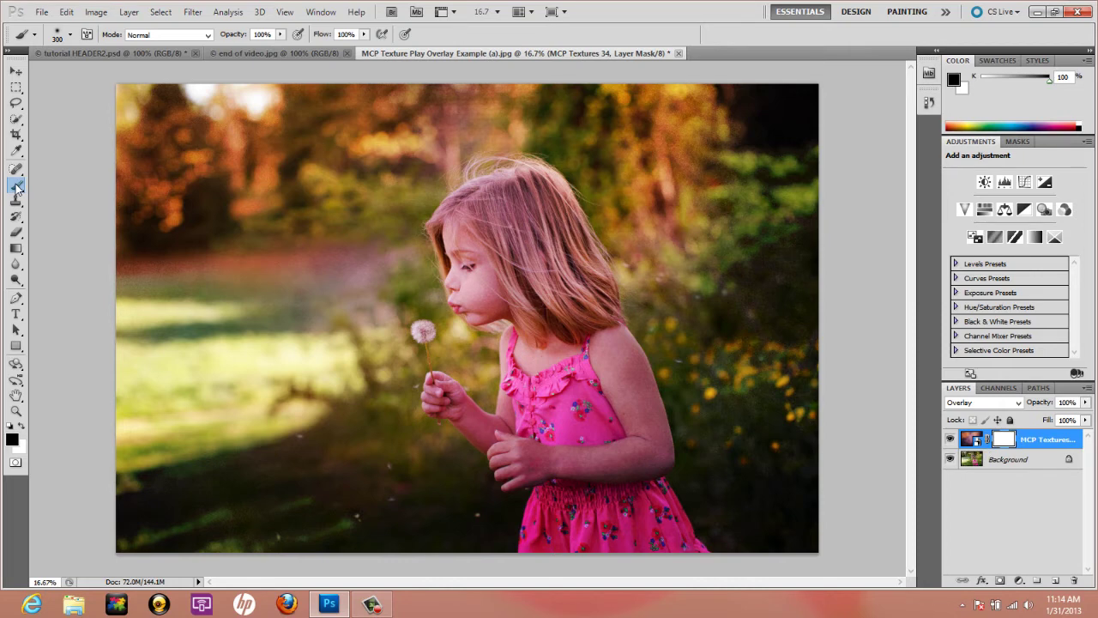
click(12, 440)
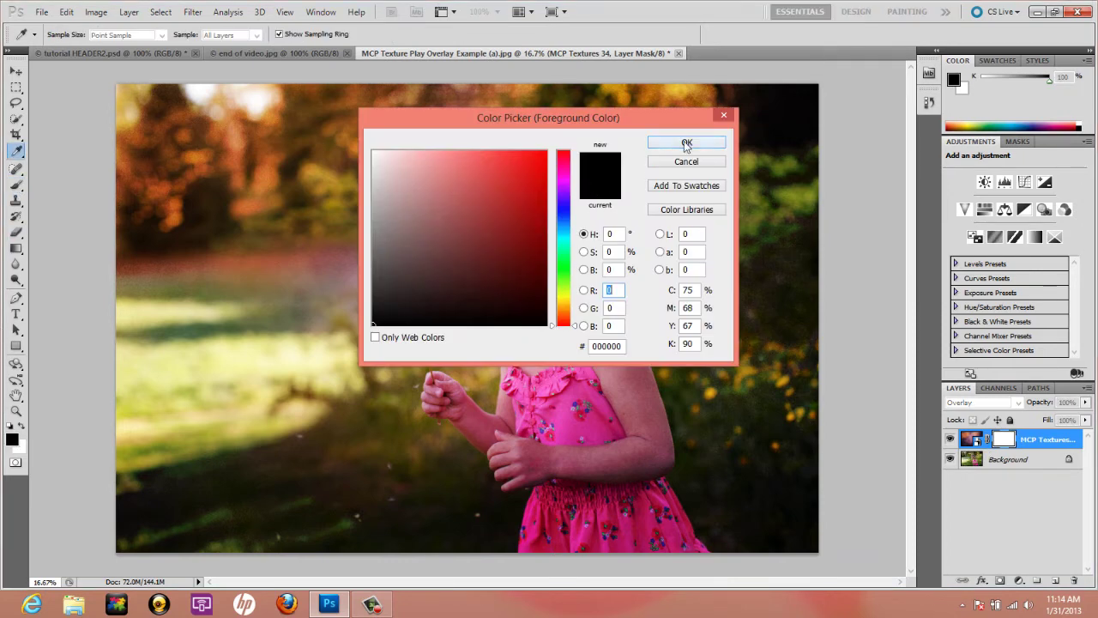
click(687, 142)
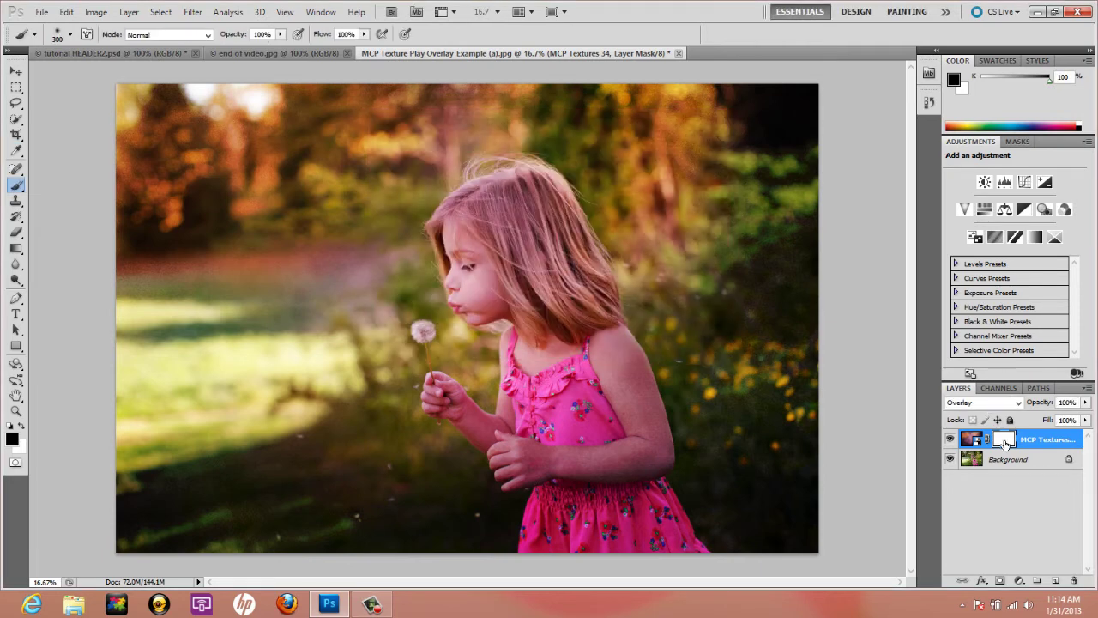
click(20, 426)
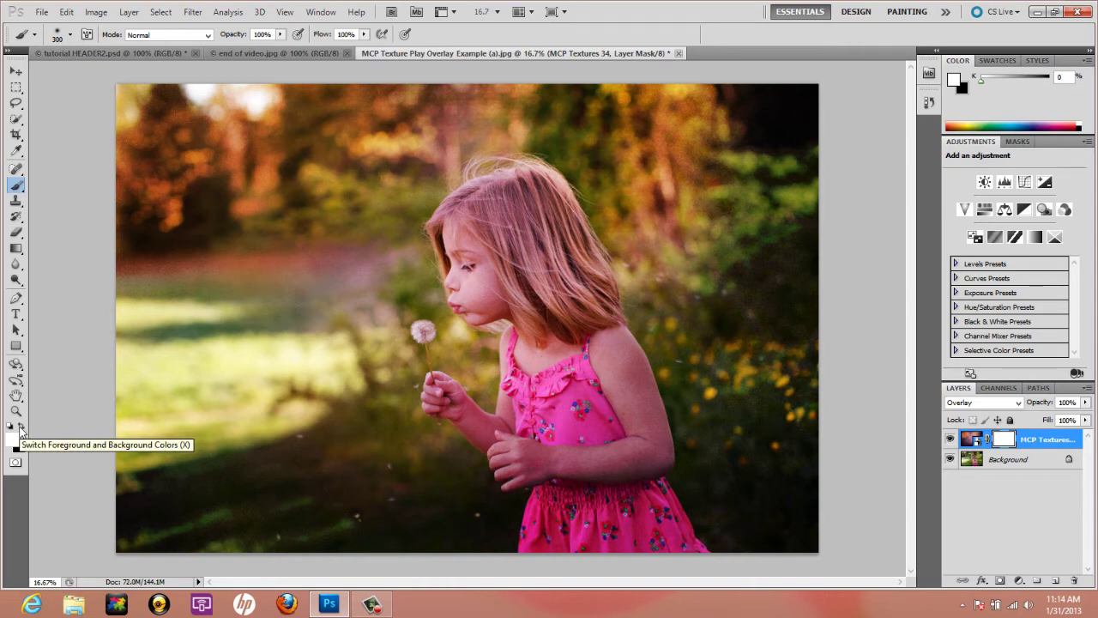
click(21, 426)
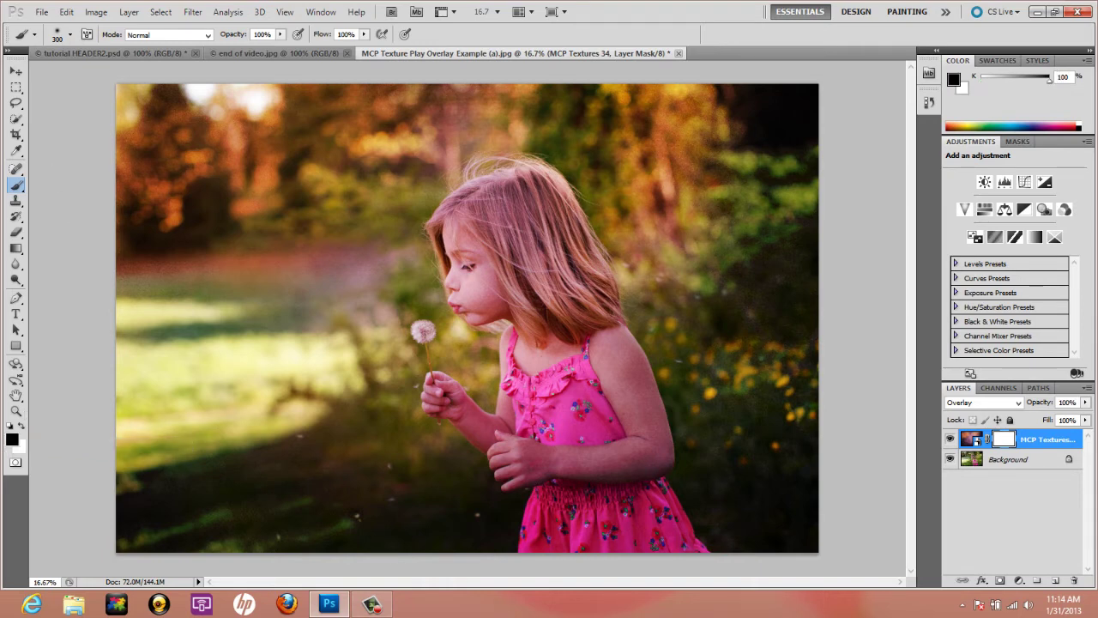
Paint black on the texture's mask over the girl's hair, skin and dress with a soft brush of about 400 px
click(70, 34)
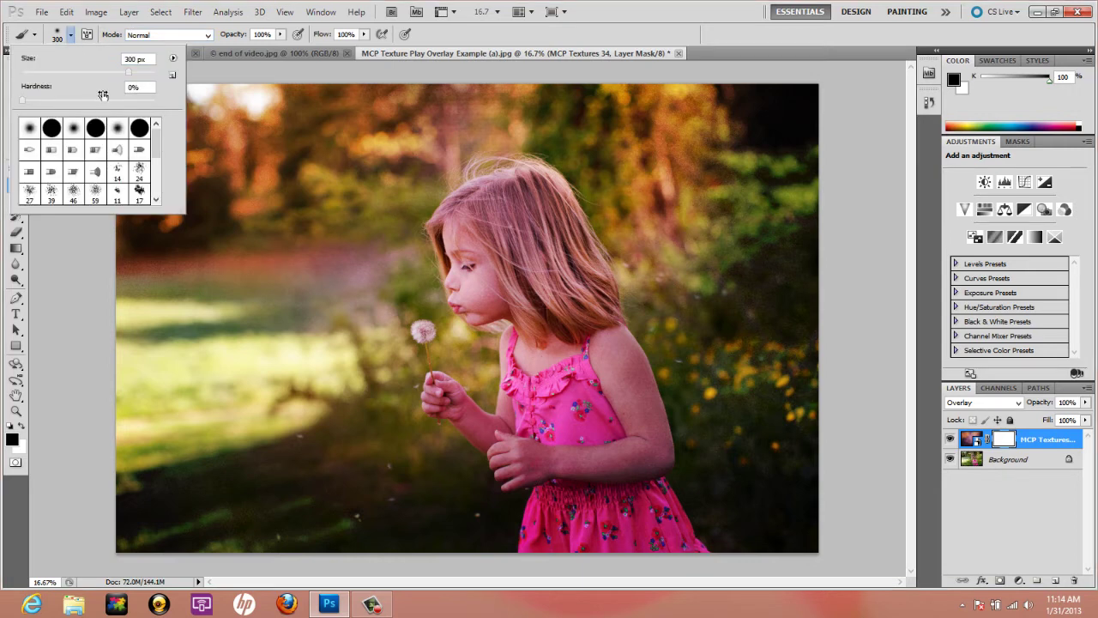
drag(129, 72, 138, 75)
click(520, 67)
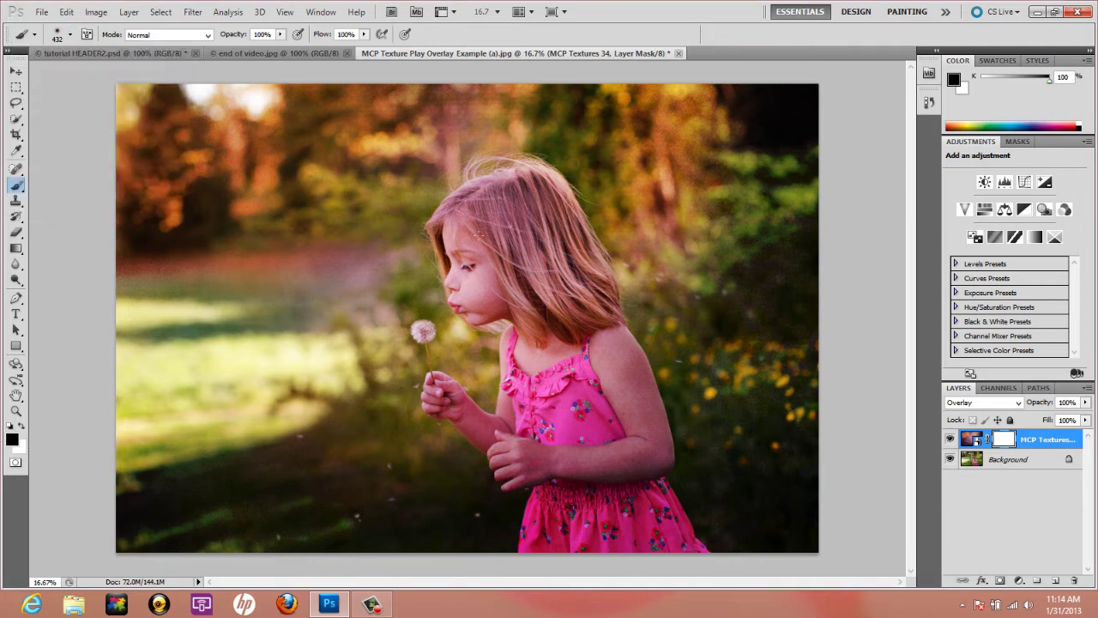
key(bracketleft)
key(bracketright)
key(bracketright)
key(bracketright)
key(bracketright)
key(bracketright)
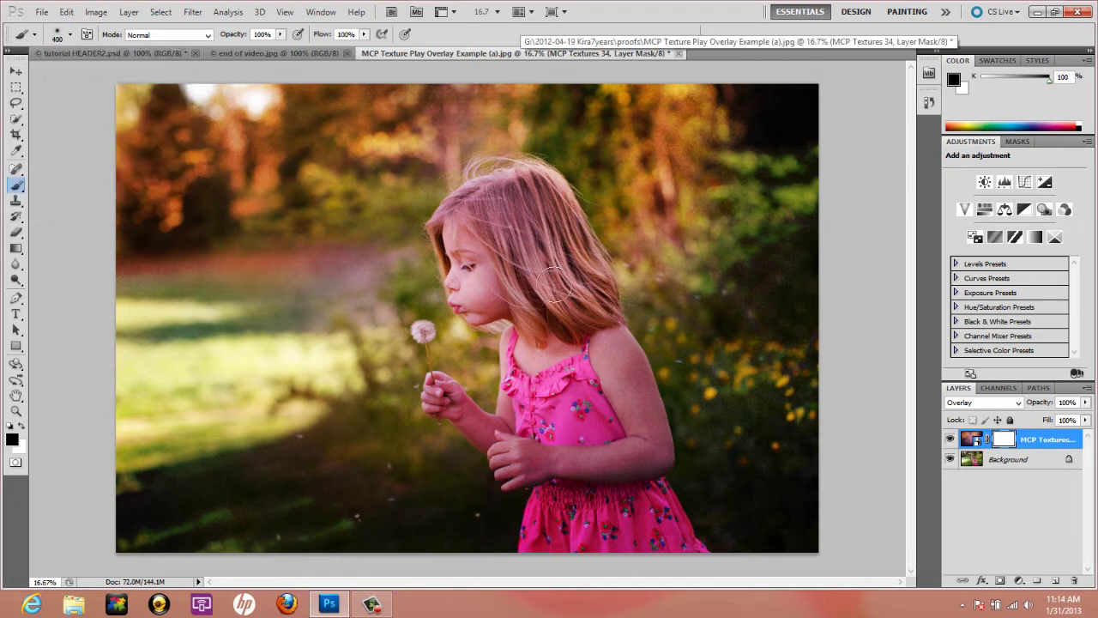
key(bracketleft)
key(bracketleft)
mouse_move(474, 218)
mouse_down()
mouse_move(491, 290)
mouse_move(559, 325)
mouse_move(577, 282)
mouse_move(544, 220)
mouse_move(519, 206)
mouse_move(474, 215)
mouse_move(470, 249)
mouse_move(546, 314)
mouse_move(581, 461)
mouse_move(621, 515)
mouse_move(646, 526)
mouse_move(607, 351)
mouse_move(644, 404)
mouse_move(511, 463)
mouse_move(509, 478)
mouse_move(502, 420)
mouse_move(472, 420)
mouse_move(433, 399)
mouse_move(498, 442)
mouse_move(524, 403)
mouse_move(532, 497)
mouse_move(616, 556)
mouse_move(676, 546)
mouse_move(631, 404)
mouse_move(640, 443)
mouse_move(582, 352)
mouse_move(553, 194)
mouse_move(470, 246)
mouse_up()
key(bracketleft)
key(bracketleft)
key(bracketleft)
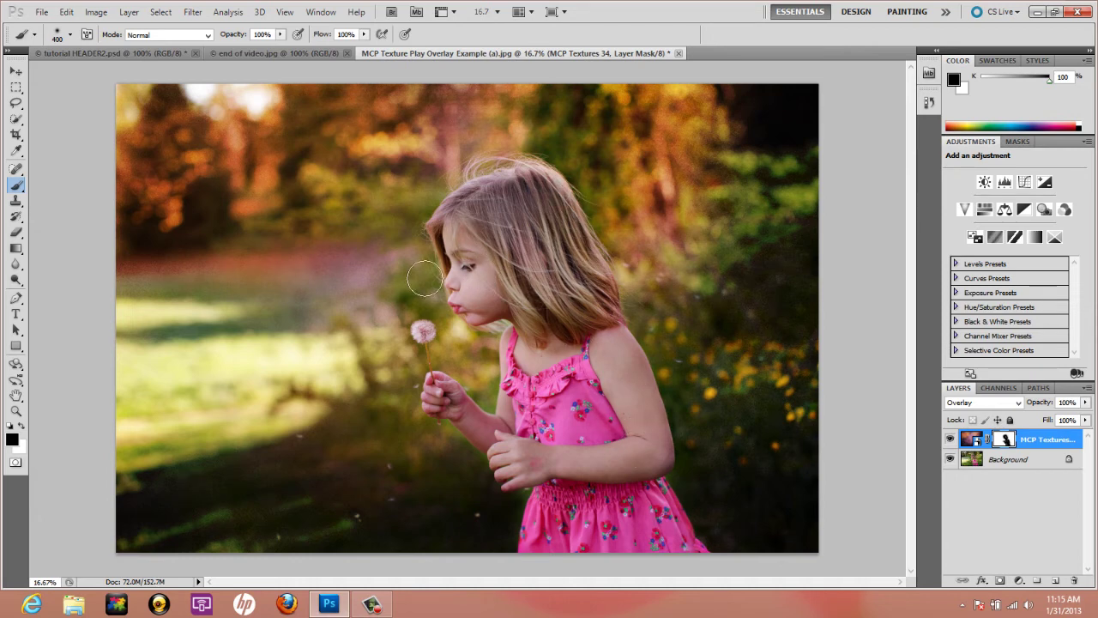
Soften the texture around the girl on the mask with an 1800 px brush at 36% opacity
click(279, 36)
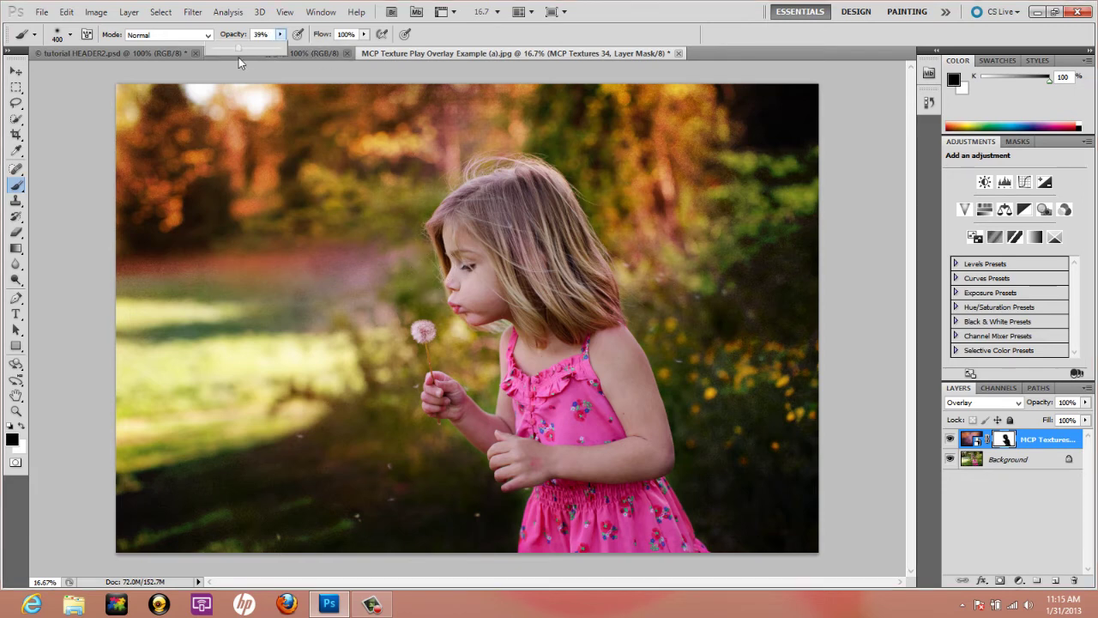
key(Return)
key(bracketright)
key(bracketright)
key(bracketright)
key(bracketright)
key(bracketright)
key(bracketright)
key(bracketright)
key(bracketright)
key(bracketright)
key(bracketright)
key(bracketright)
key(bracketright)
key(bracketright)
key(bracketright)
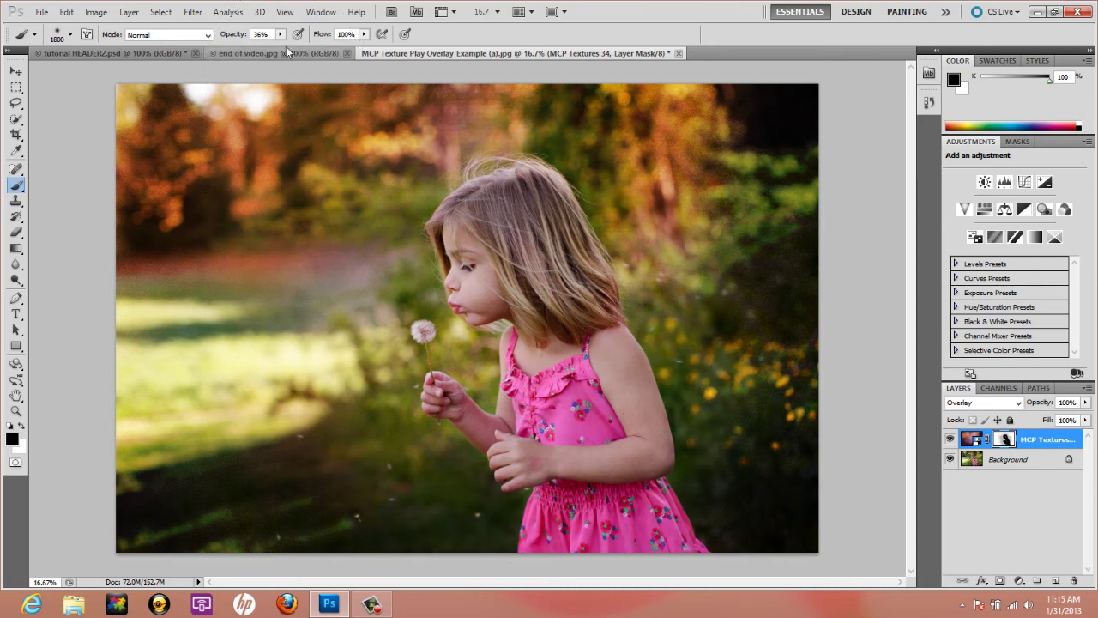
Blend the mask further around the girl with the large brush, lowering its opacity to 21% and finally 8%
drag(275, 49, 270, 49)
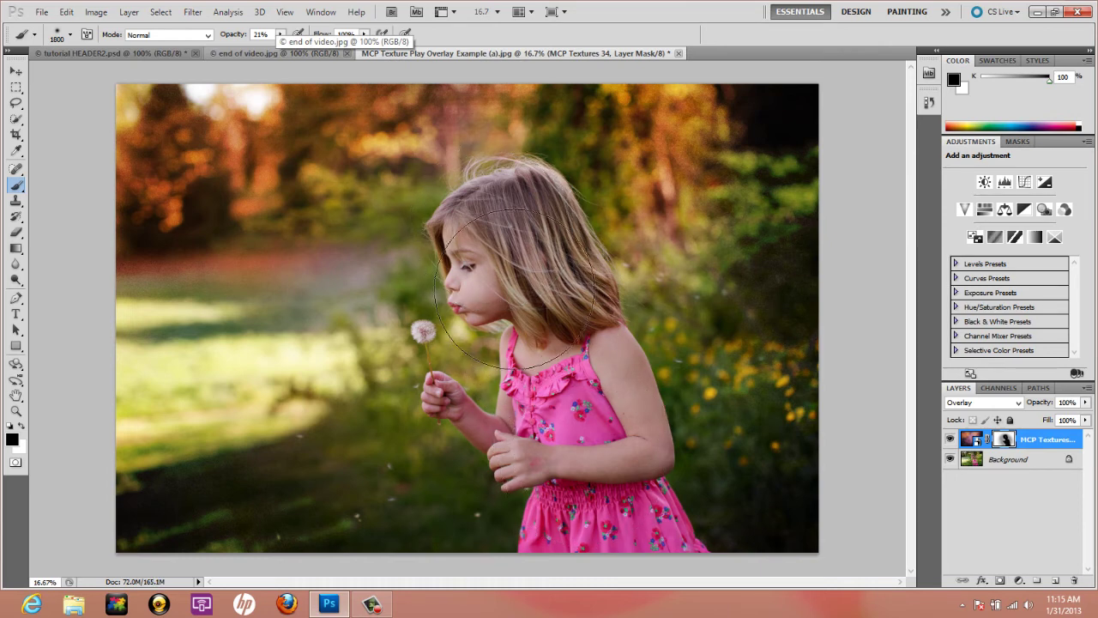
click(279, 36)
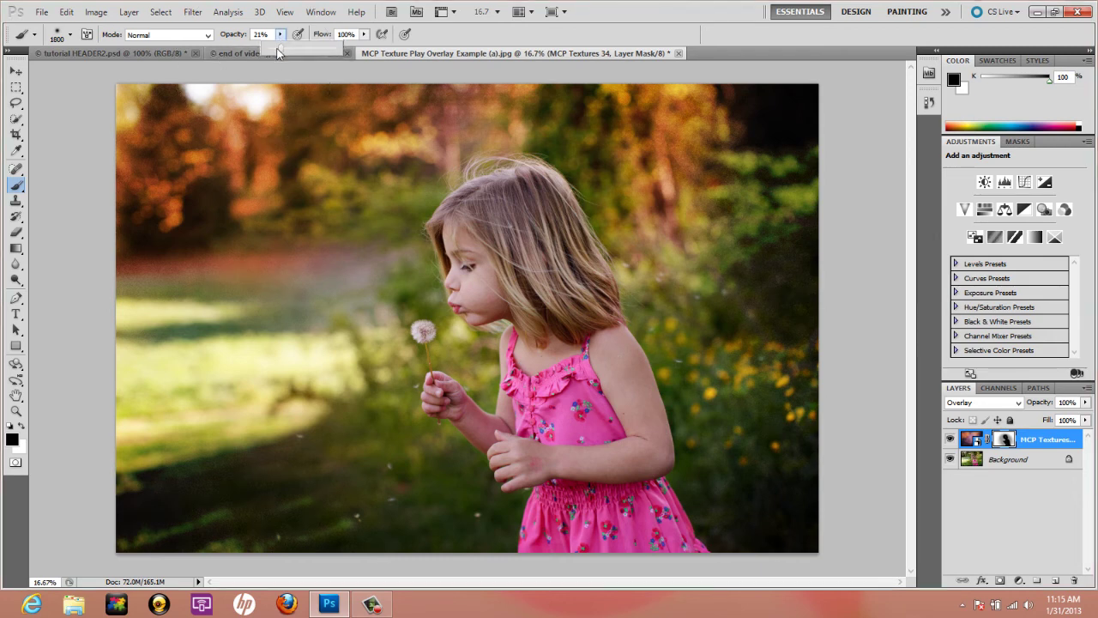
drag(272, 47, 273, 50)
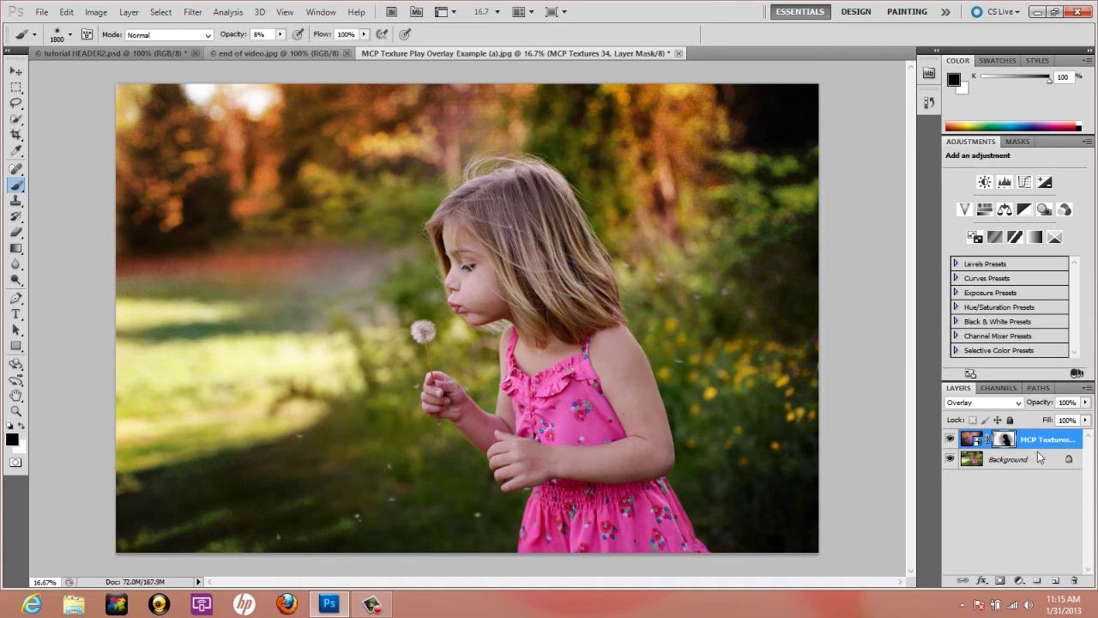
Preview the MCP Textures 34 layer in Soft Light and Multiply blend modes and return it to Overlay
key(ctrl+2)
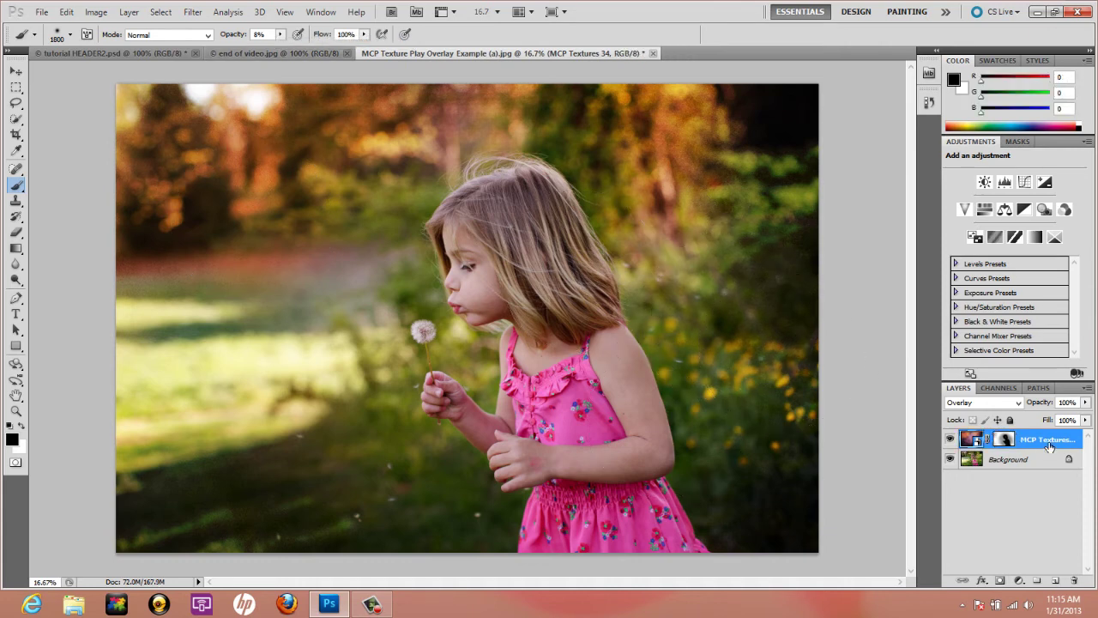
click(1019, 403)
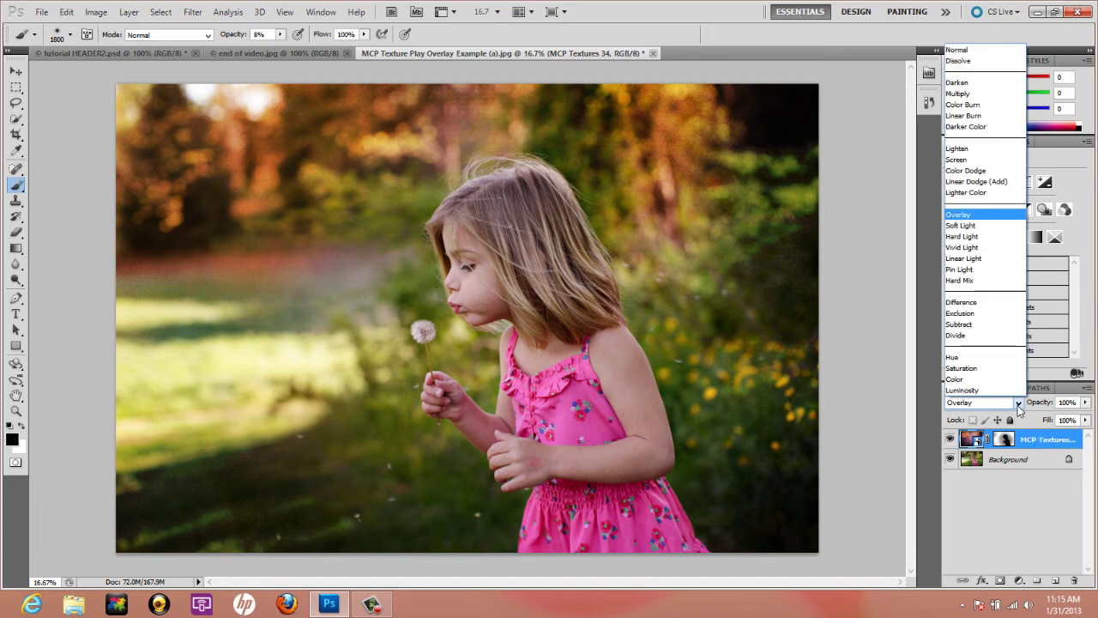
click(979, 226)
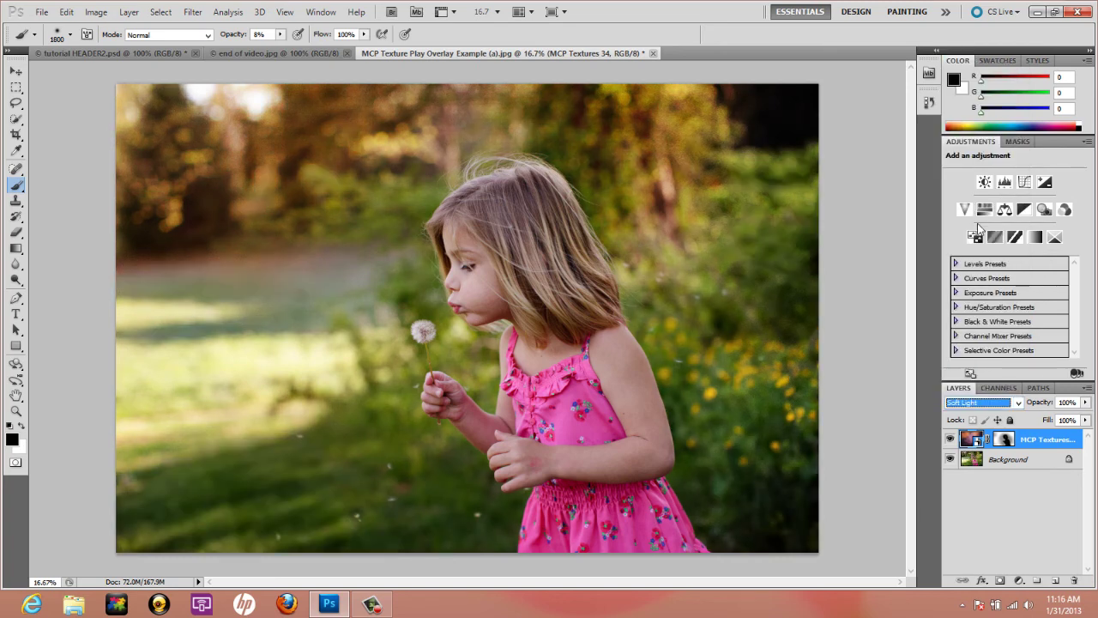
click(1018, 403)
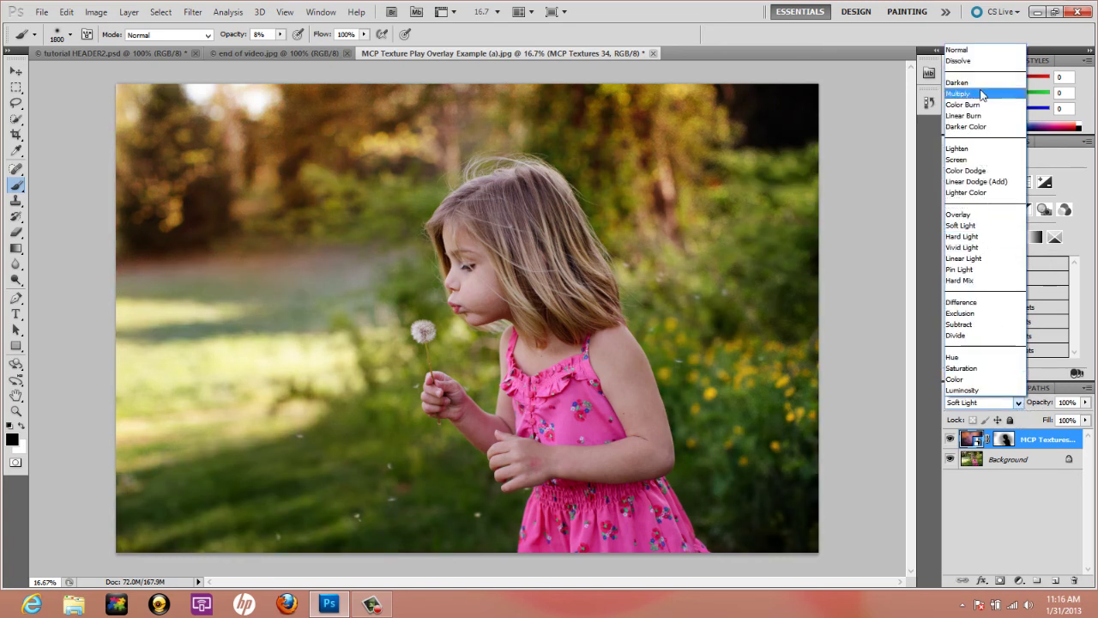
click(983, 98)
click(961, 407)
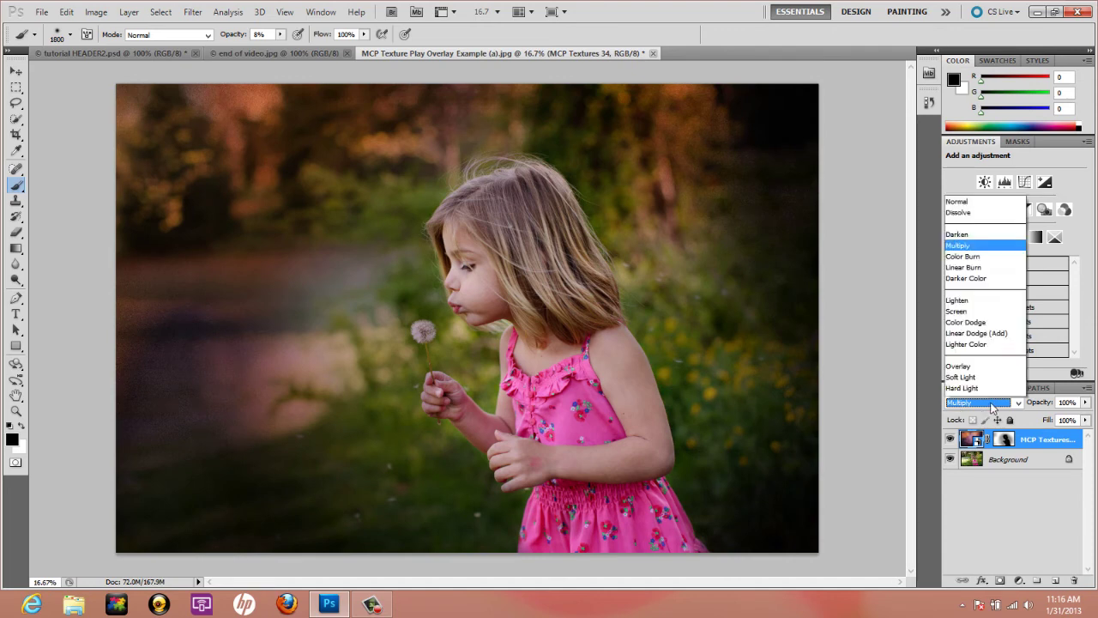
click(965, 215)
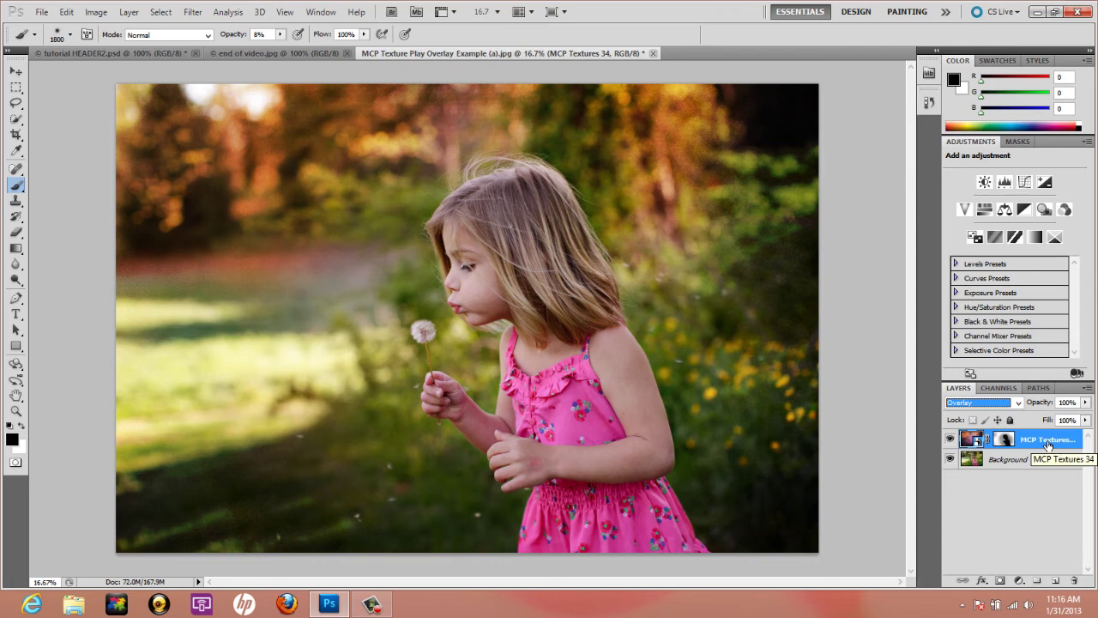
Place the MCP Textures 47 file from the MCP Texture Play Overlays folder onto the photo
click(41, 12)
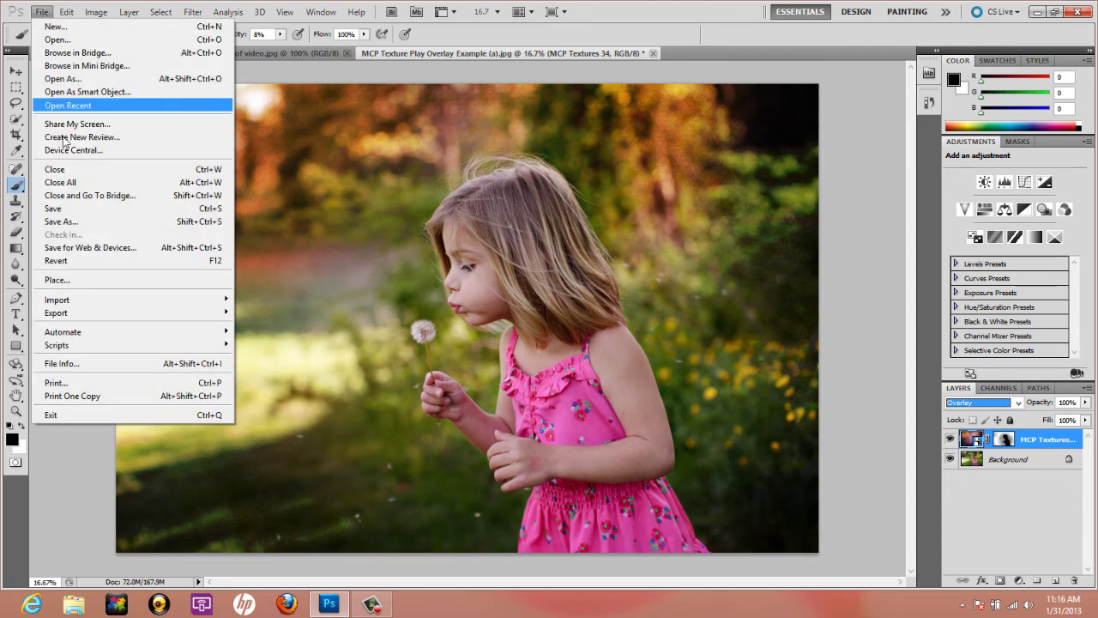
click(65, 279)
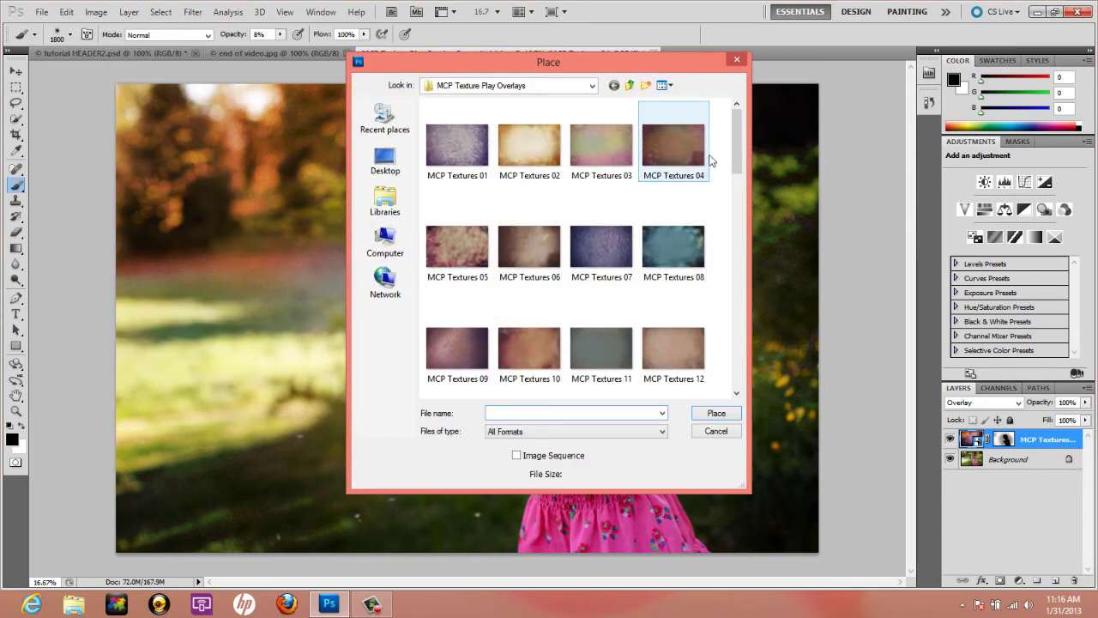
drag(743, 160, 742, 360)
double_click(601, 289)
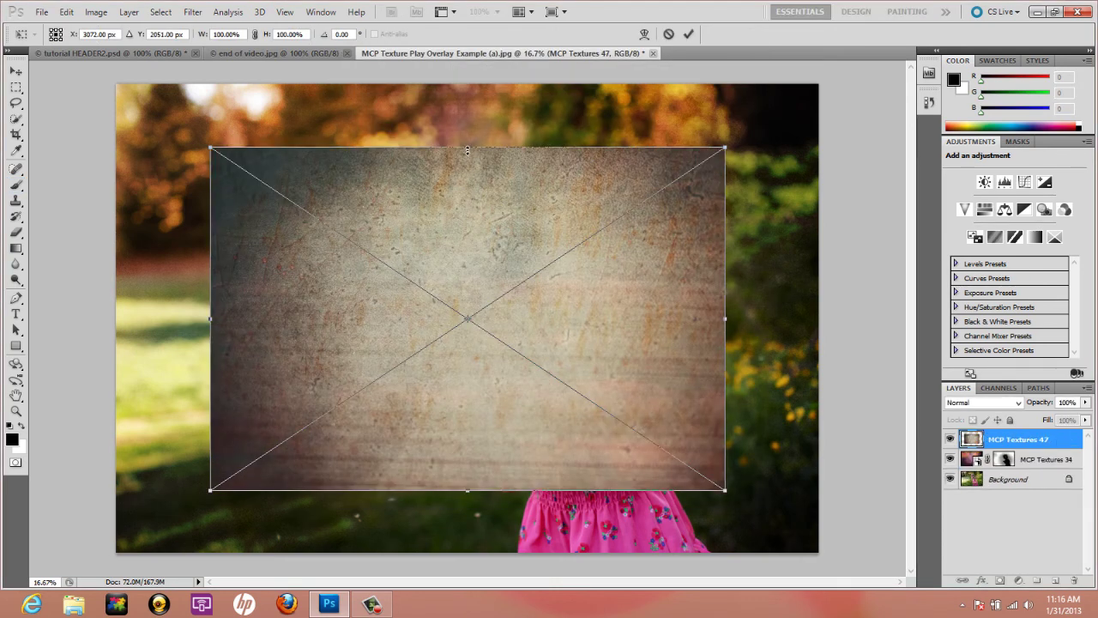
Stretch the placed MCP Textures 47 texture vertically and horizontally to cover the whole photo and commit the placement
drag(468, 148, 471, 84)
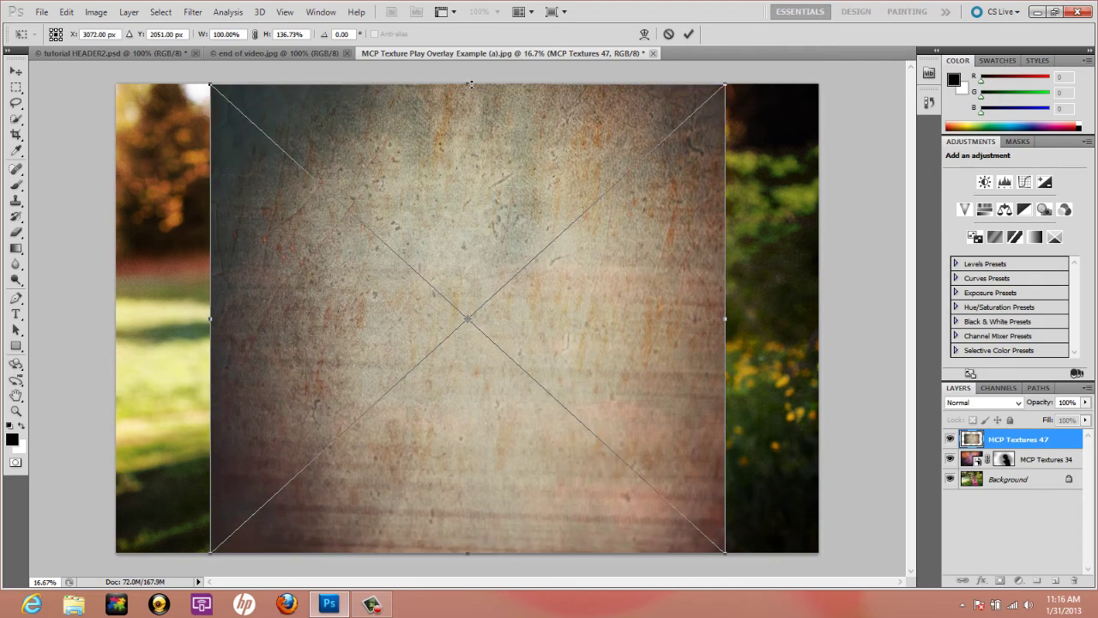
drag(730, 314, 822, 312)
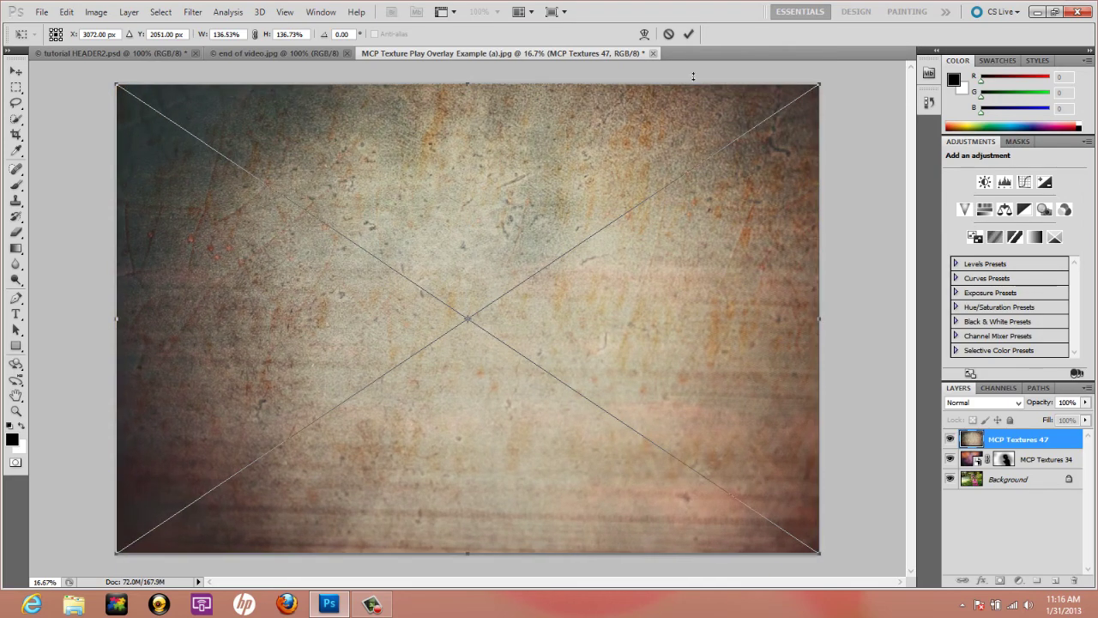
click(689, 34)
Set the MCP Textures 47 layer to Soft Light blending at 49% opacity
key(shift+alt+o)
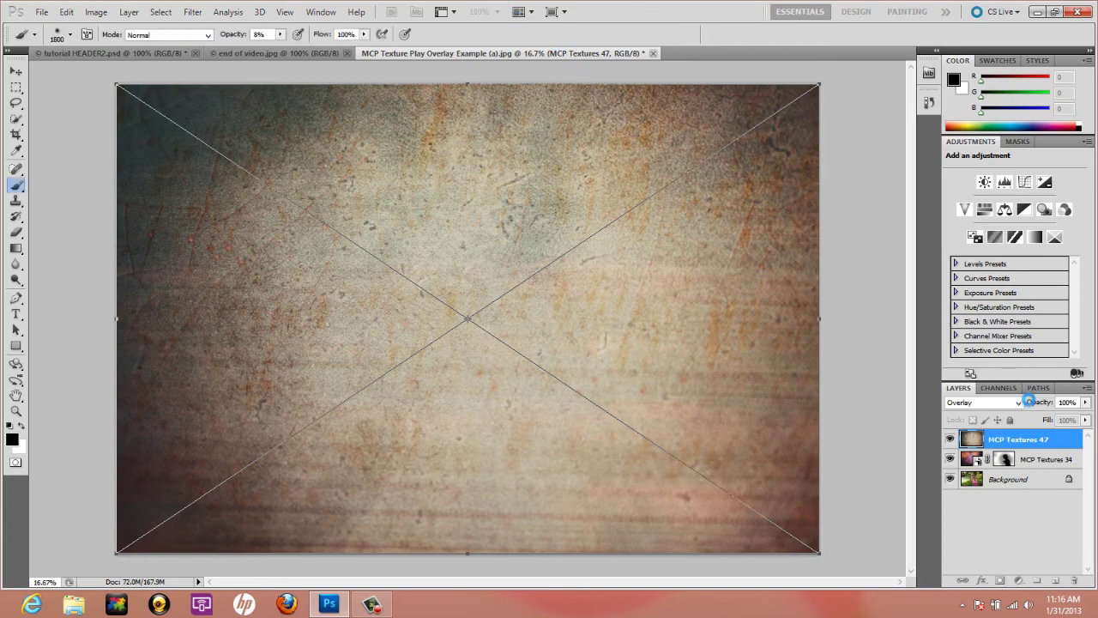
key(shift+alt+n)
click(995, 402)
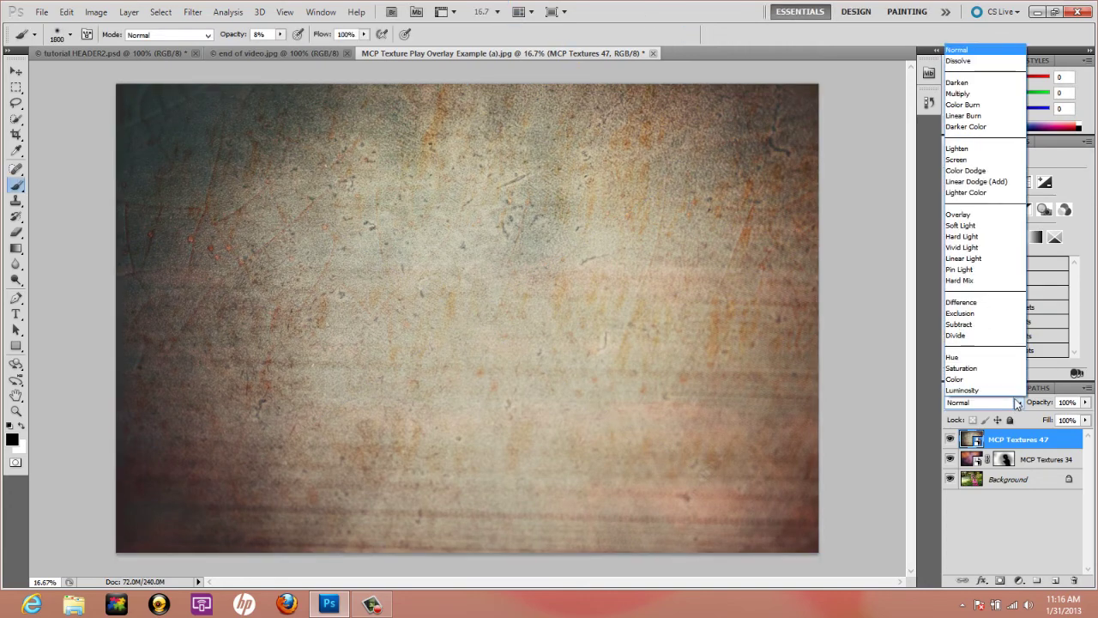
click(979, 225)
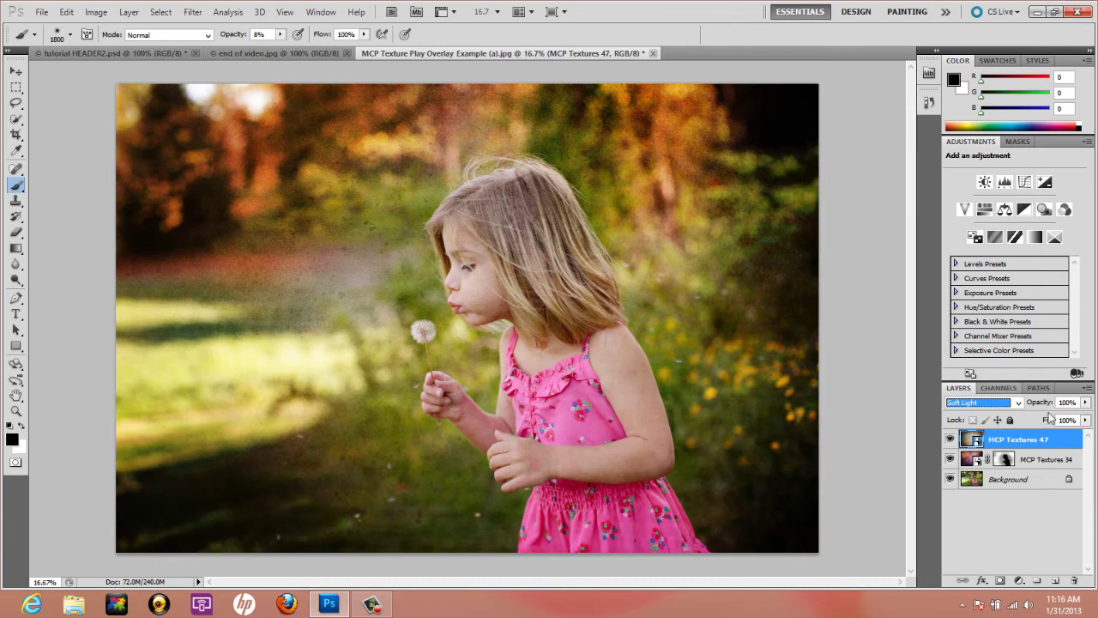
click(1086, 403)
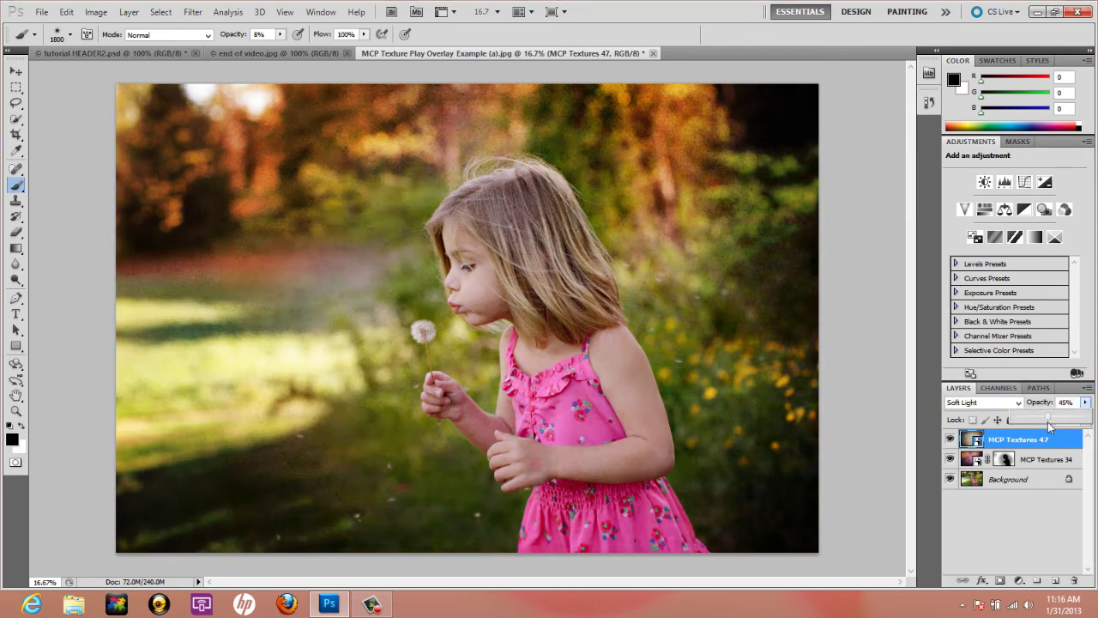
click(1039, 445)
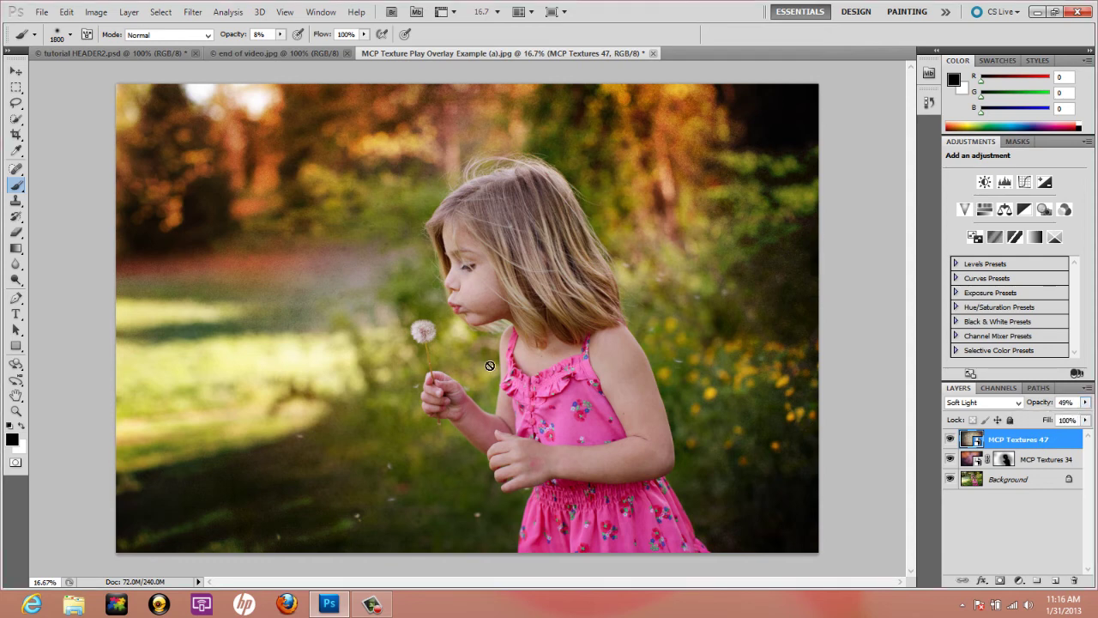
Add a layer mask to MCP Textures 47 and paint black over the girl with a 1000 px brush at 78% and 100% opacity
click(1001, 581)
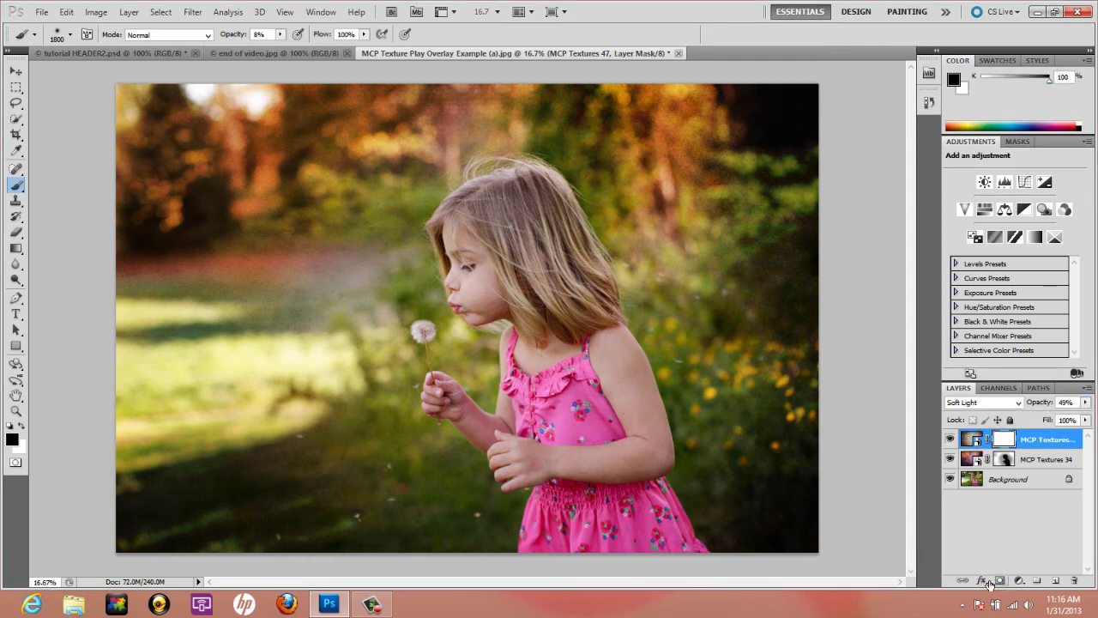
click(280, 35)
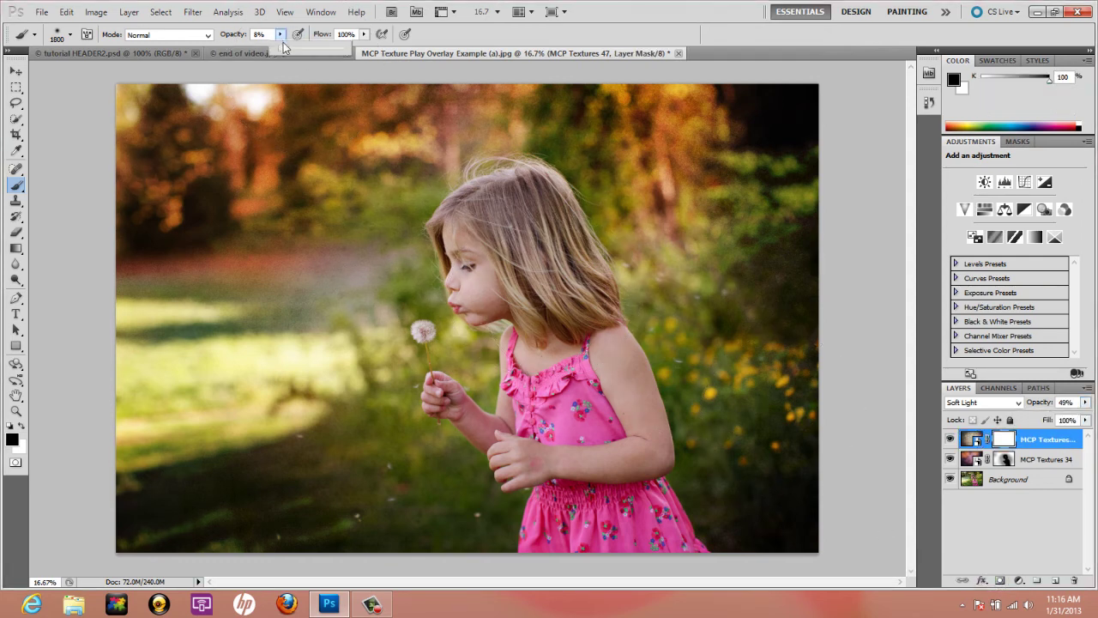
drag(327, 71, 329, 70)
key(bracketleft)
key(bracketleft)
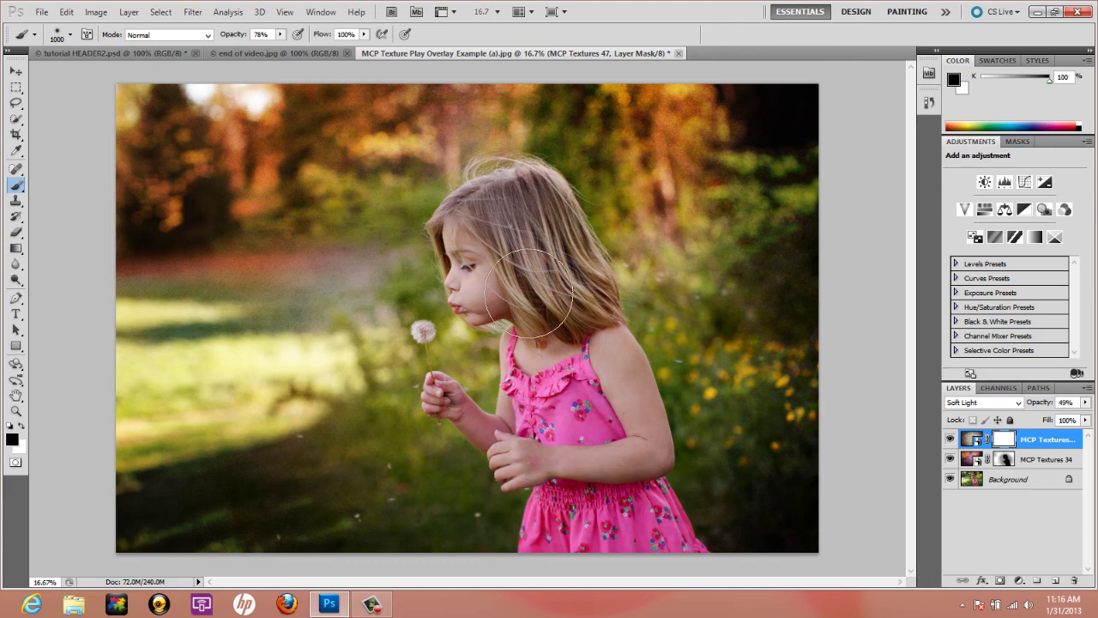
click(280, 35)
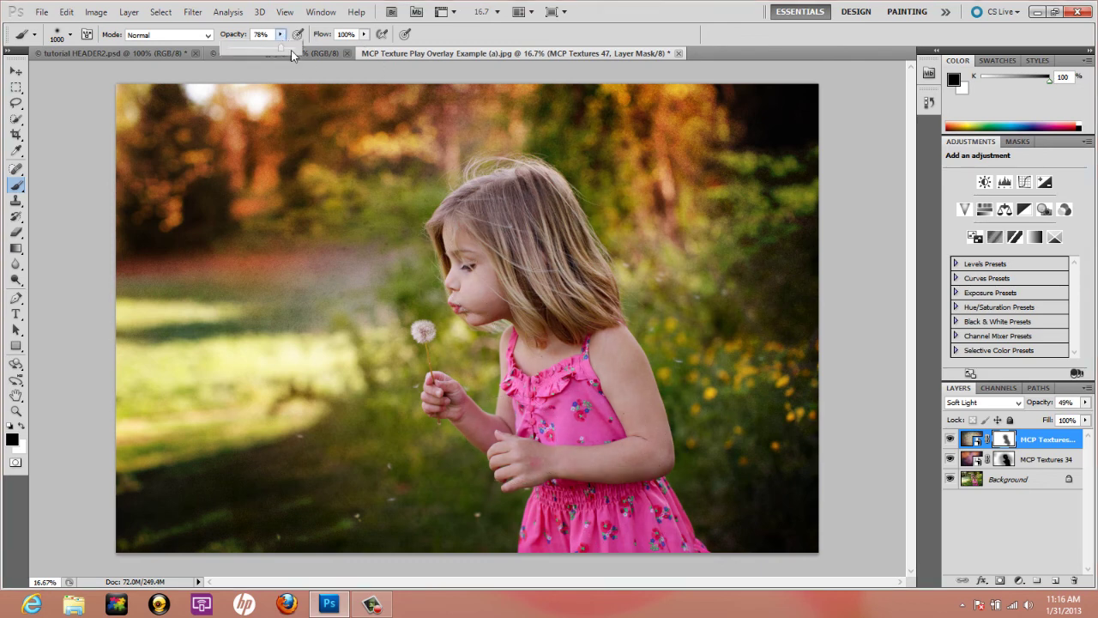
click(493, 257)
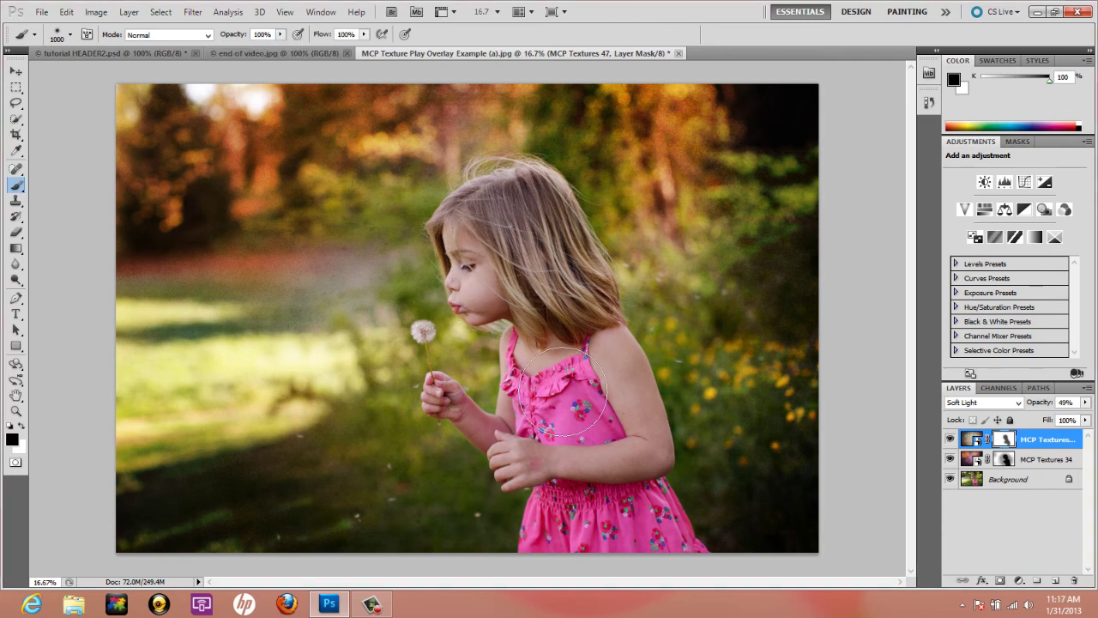
Blend the mask around the girl with the brush at 29% opacity, enlarging it to 1800 px
click(280, 35)
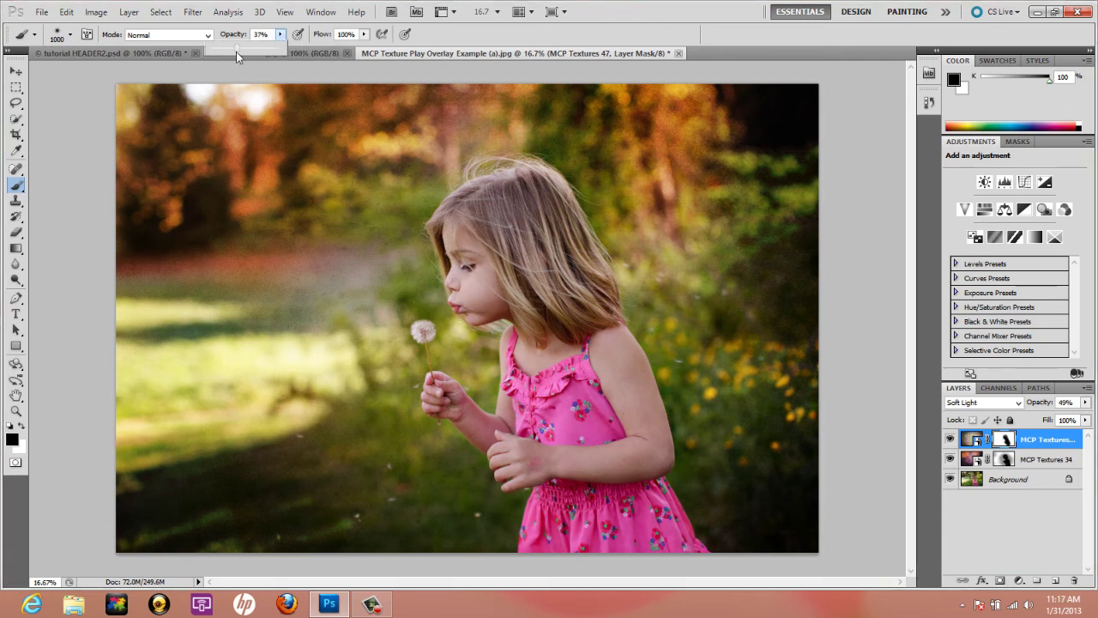
drag(232, 51, 231, 52)
click(570, 203)
key(bracketright)
key(bracketright)
key(bracketright)
key(bracketright)
key(bracketright)
key(bracketright)
key(bracketright)
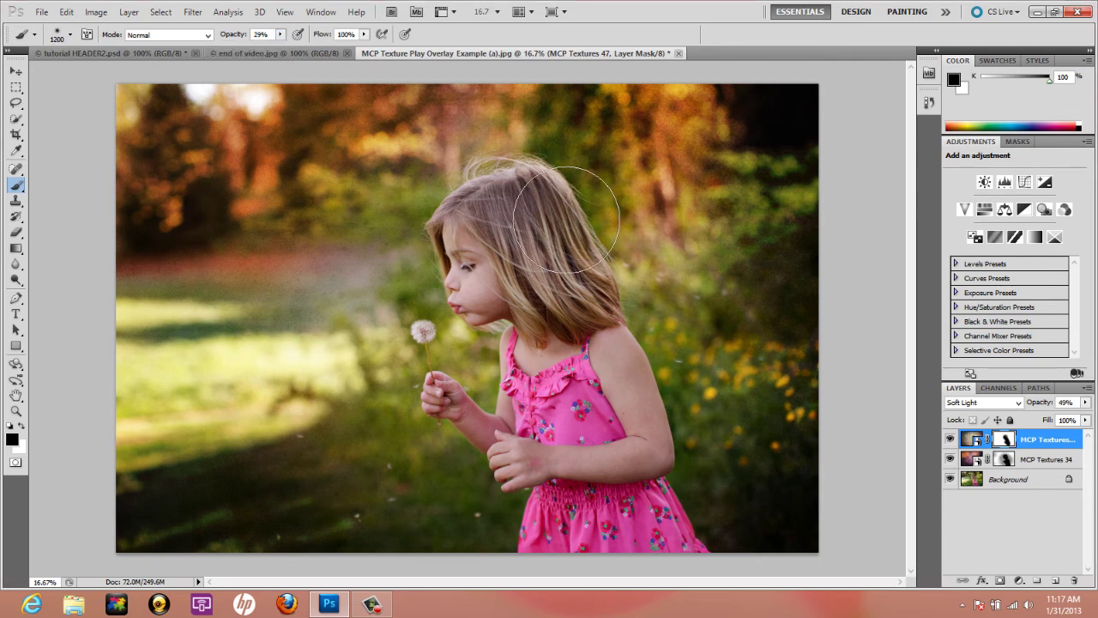
key(bracketright)
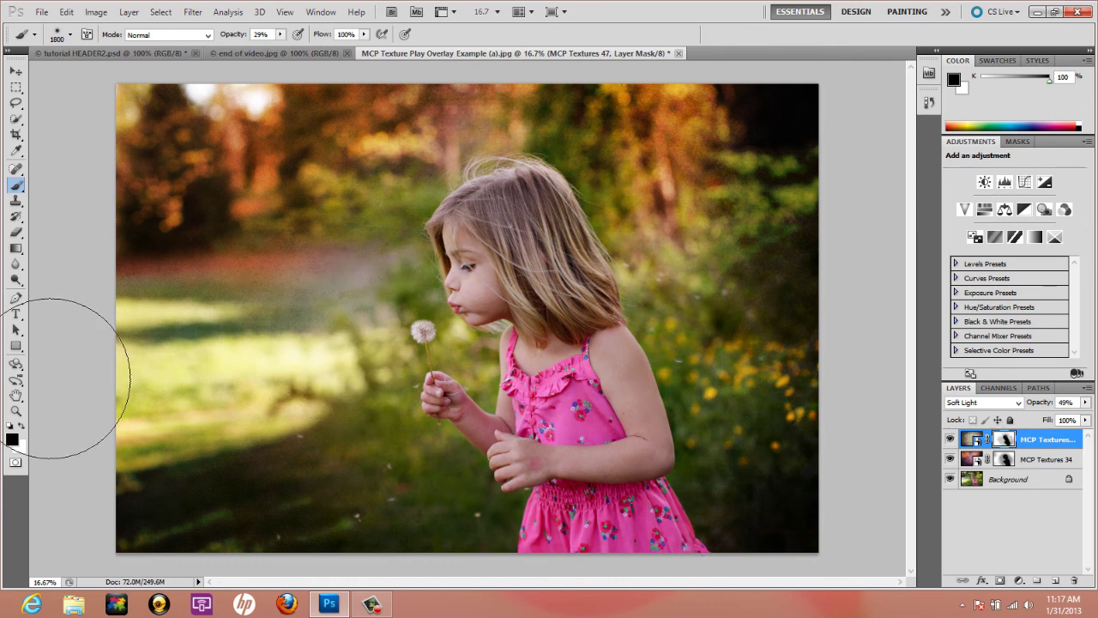
Flatten the image into a single background layer
click(128, 12)
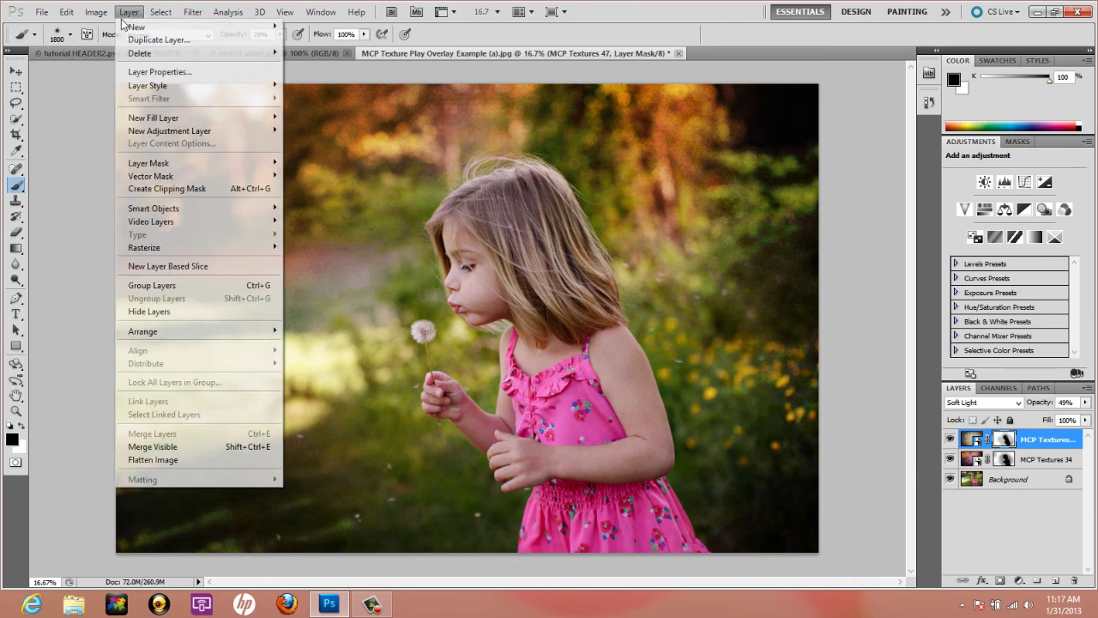
click(284, 433)
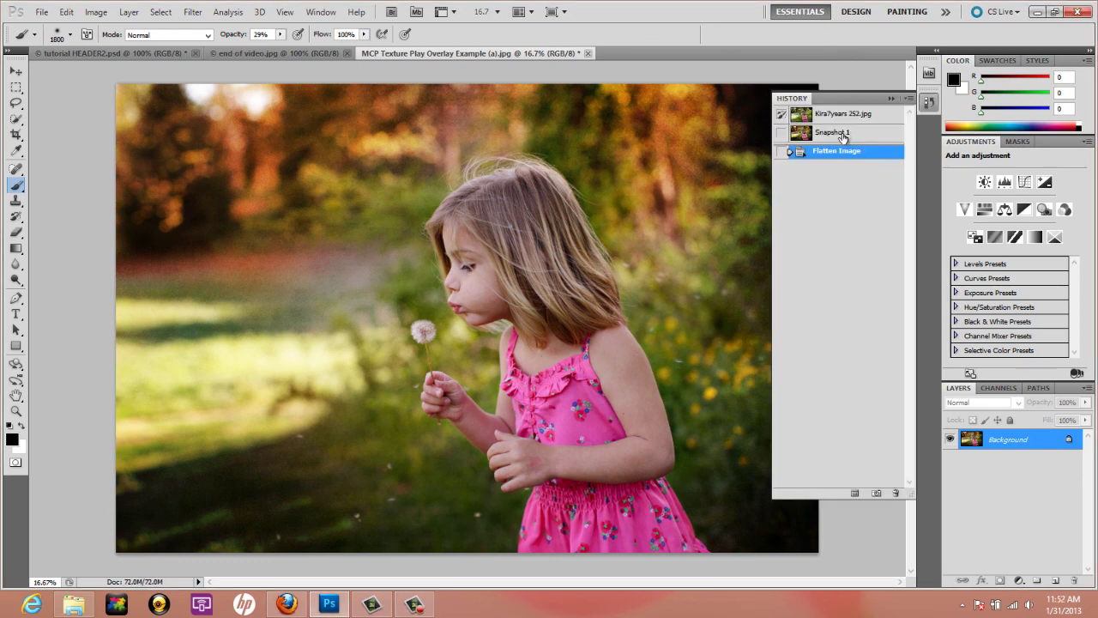
Compare Snapshot 1 with the original photo in the history and switch to the end of video.jpg document
click(843, 136)
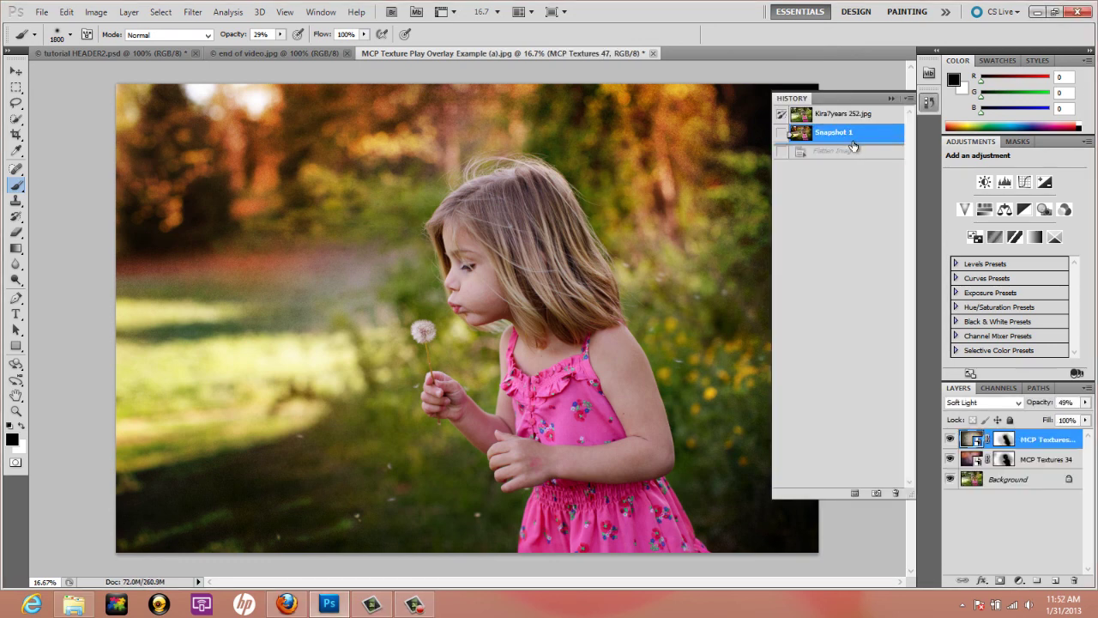
click(855, 115)
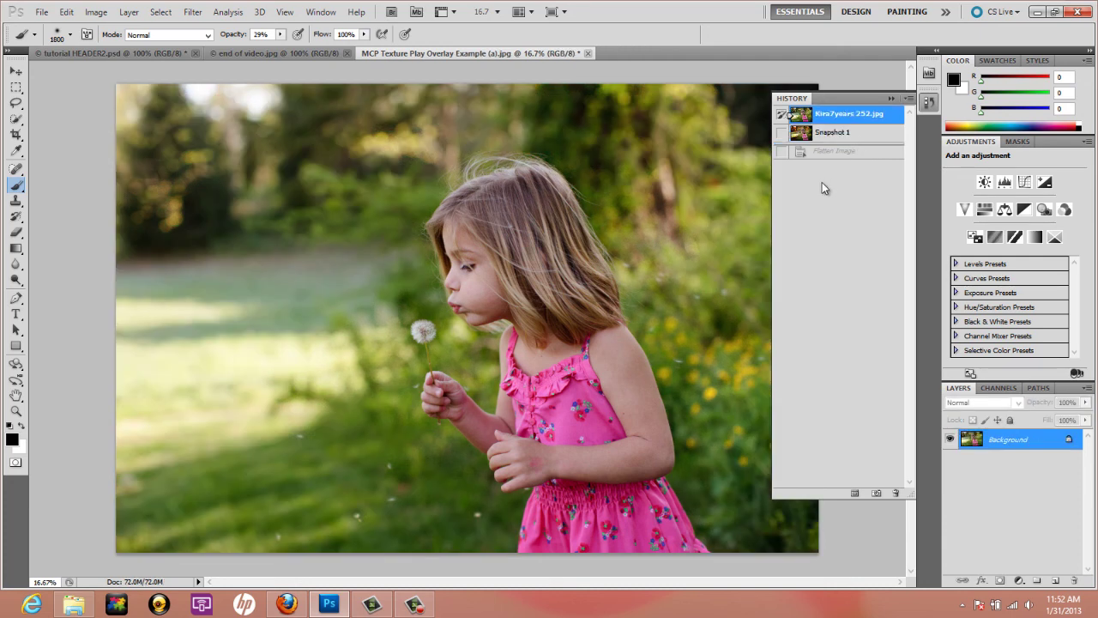
click(833, 134)
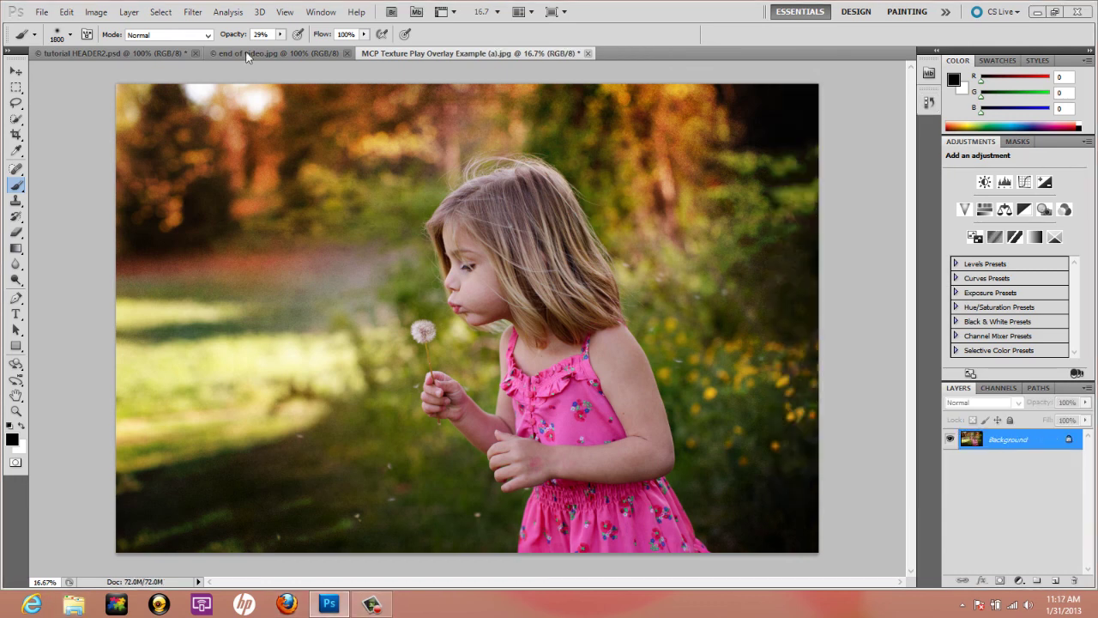
click(247, 53)
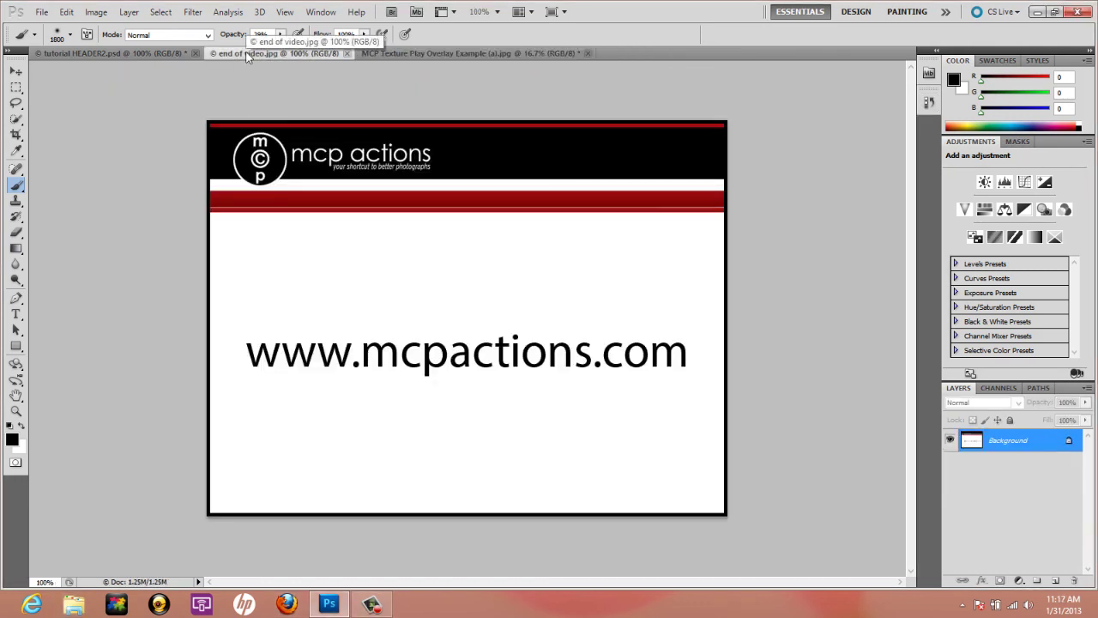